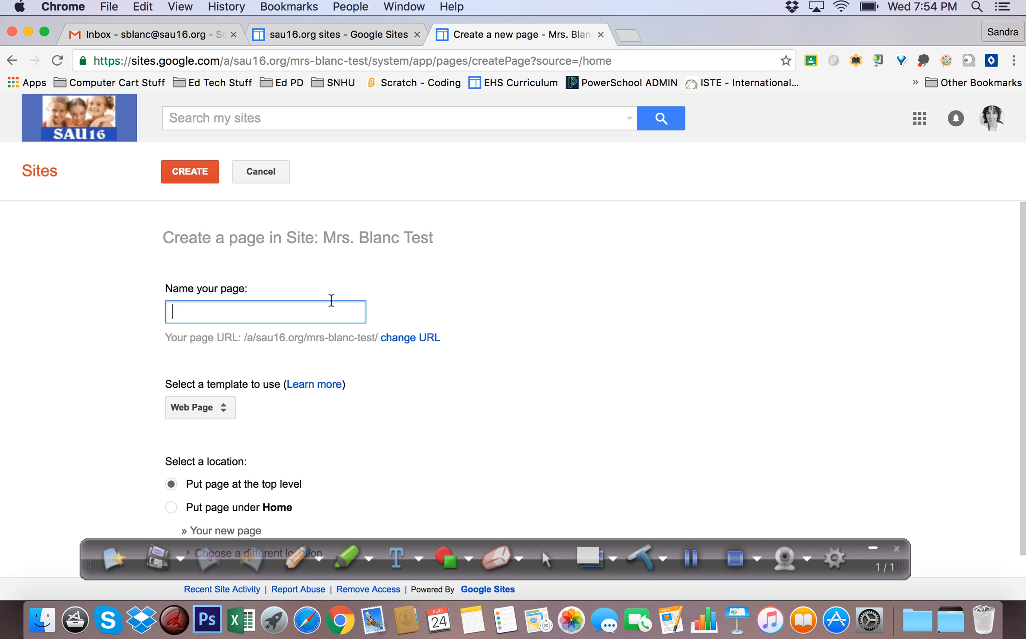
Step: Create a top-level web page named "Class Period 3" in the site
type("Clas")
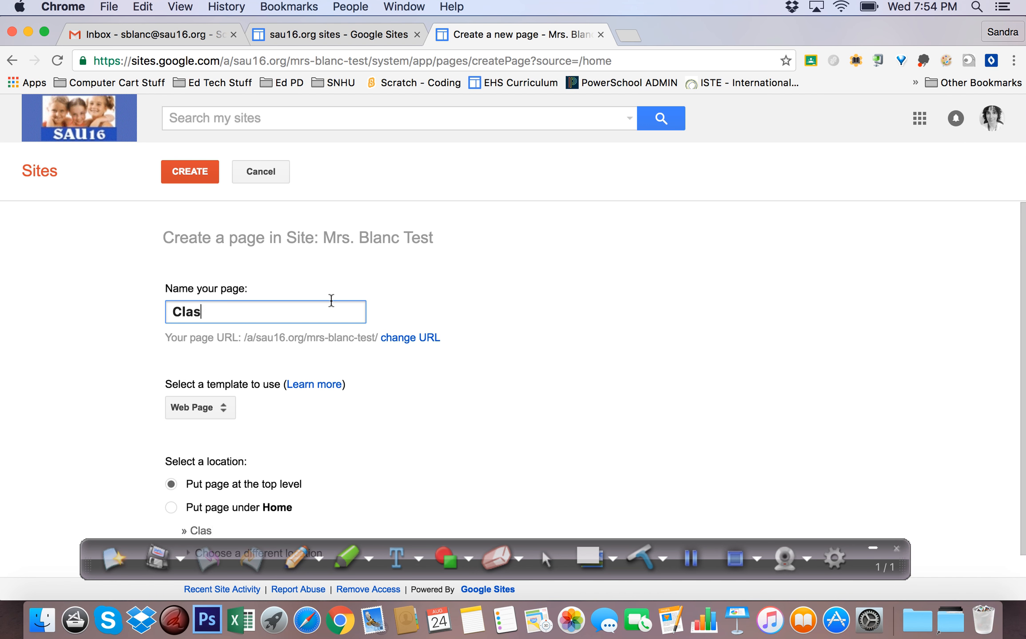
type("s Pero")
key("BackSpace")
type("ro")
key("BackSpace")
type("iod 3")
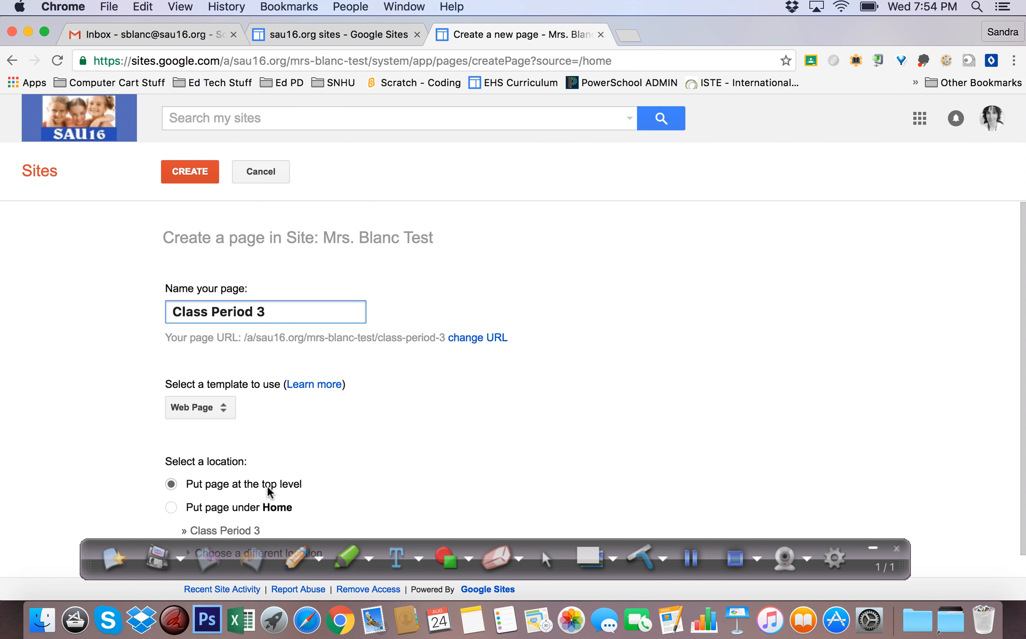
left_click(188, 174)
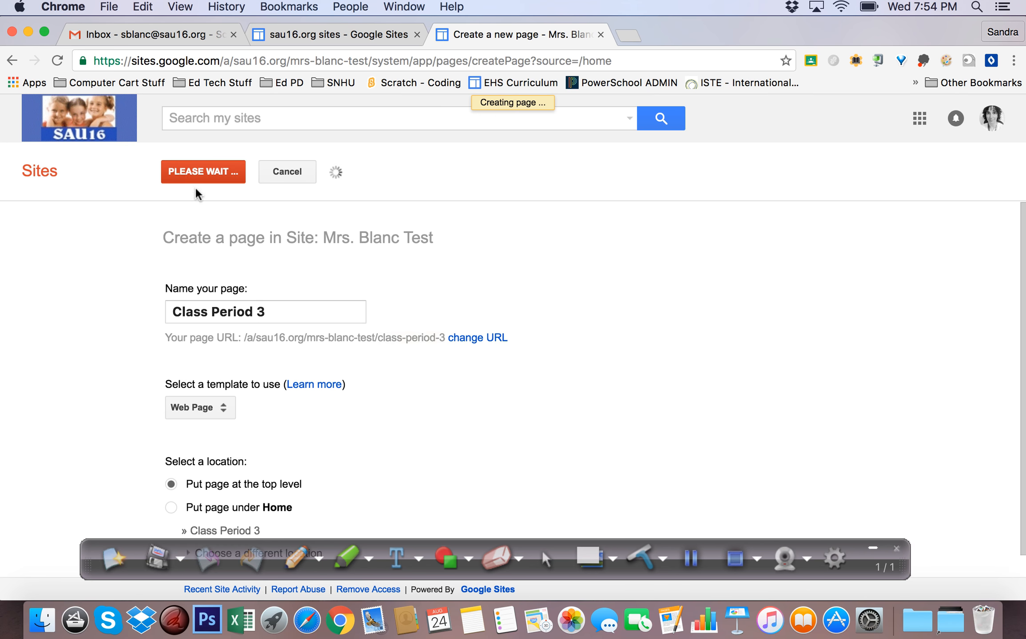
left_click(689, 562)
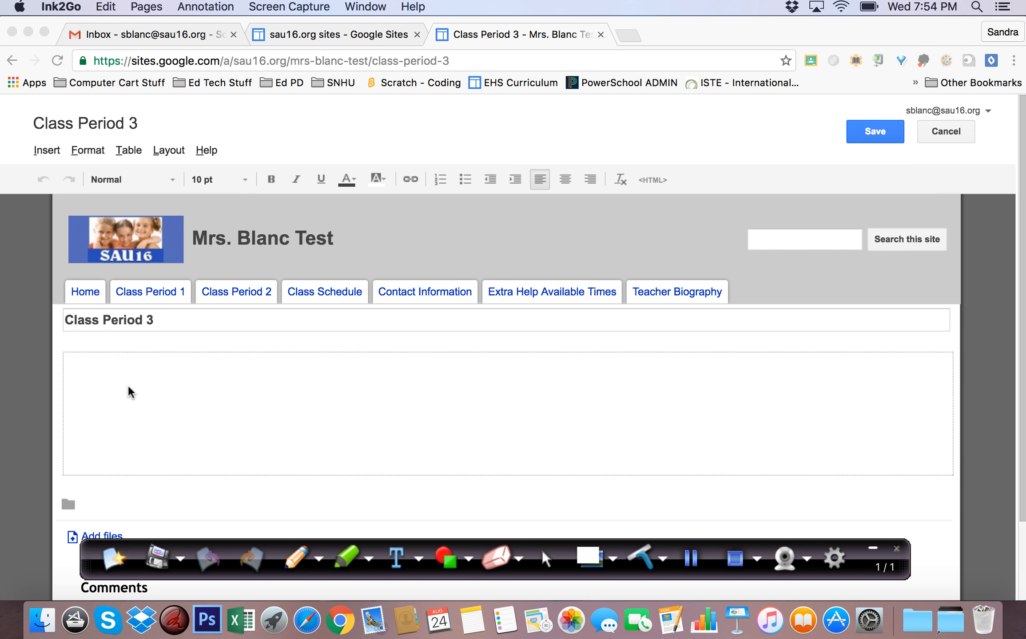
Step: Open the Class Period 1 page and move the annotation toolbar clear of its More information links
left_click(144, 295)
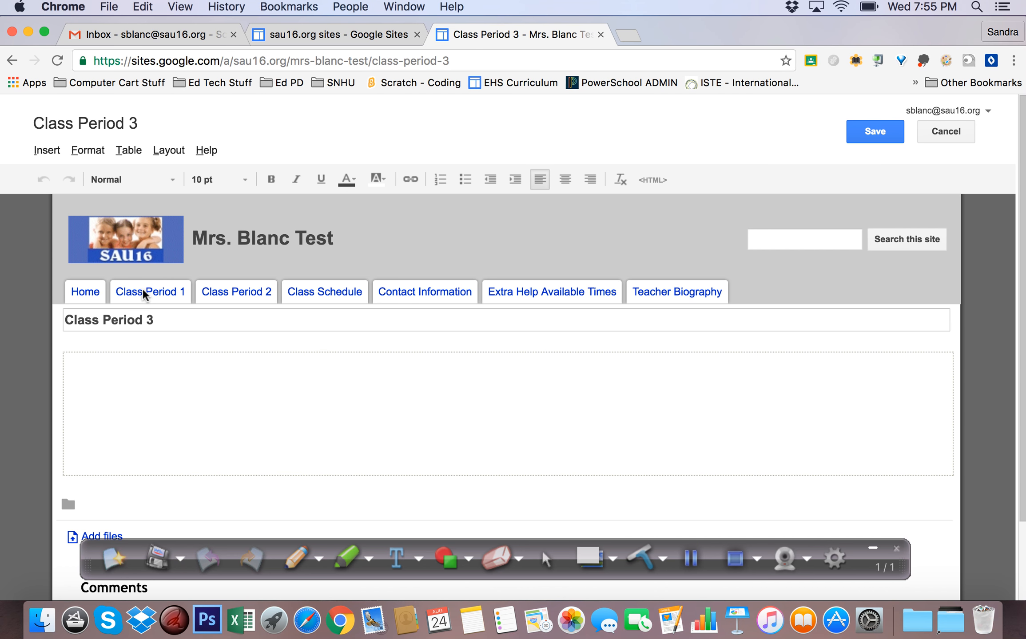
left_click(144, 293)
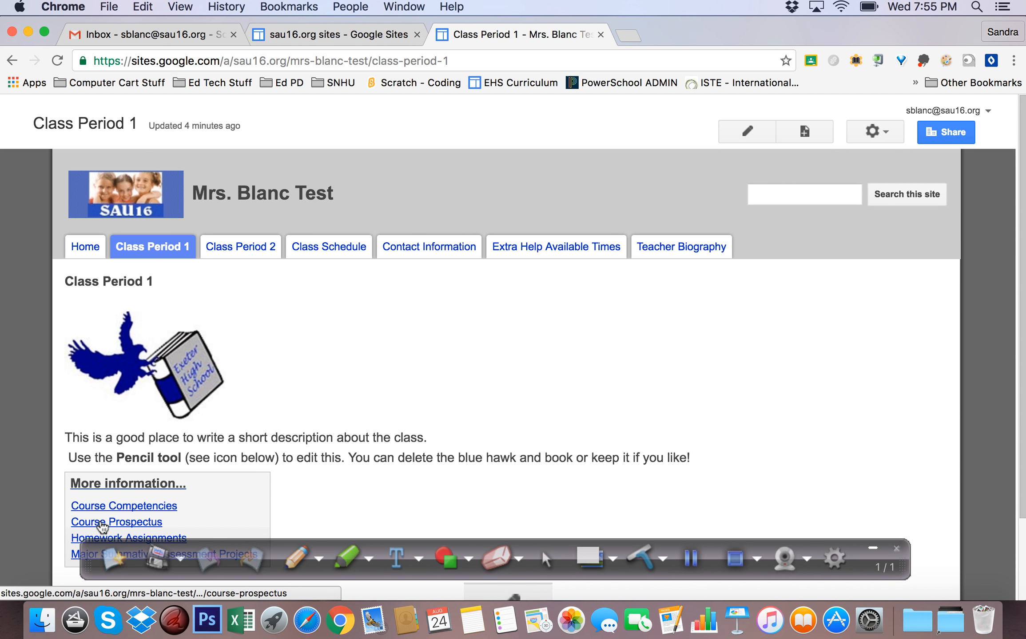
left_click_drag(902, 566, 904, 631)
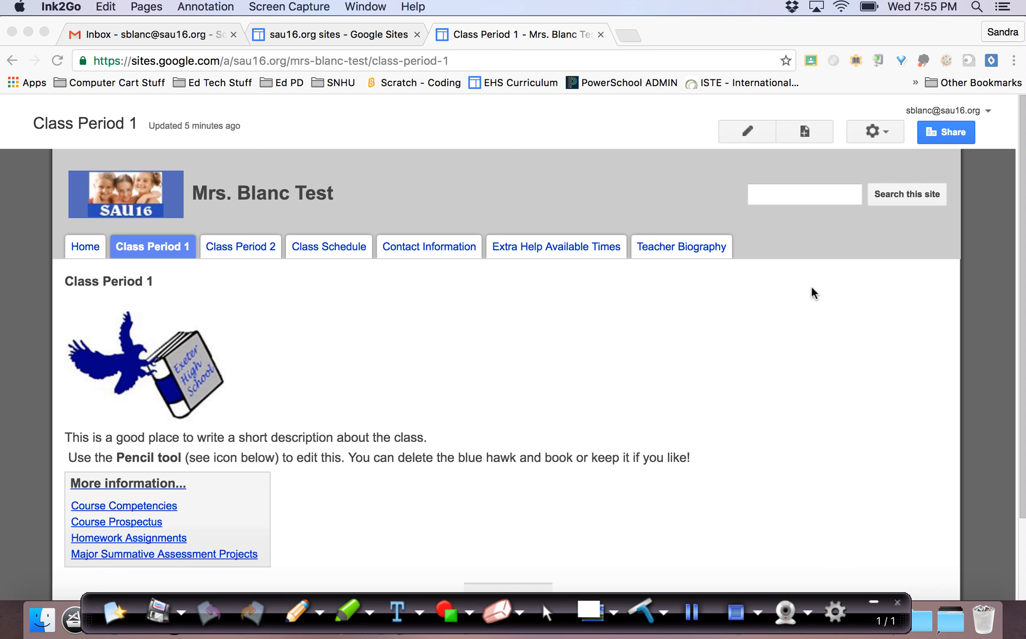
Step: Add the Class Period 3 page to the site's horizontal navigation and finish editing the site layout
left_click(889, 130)
left_click(889, 131)
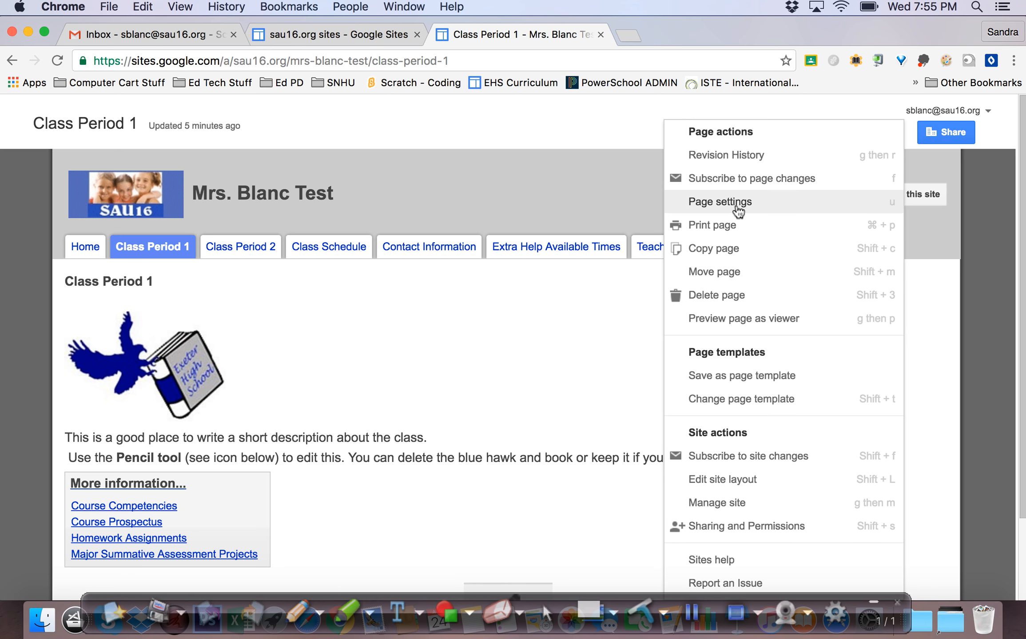
left_click(716, 479)
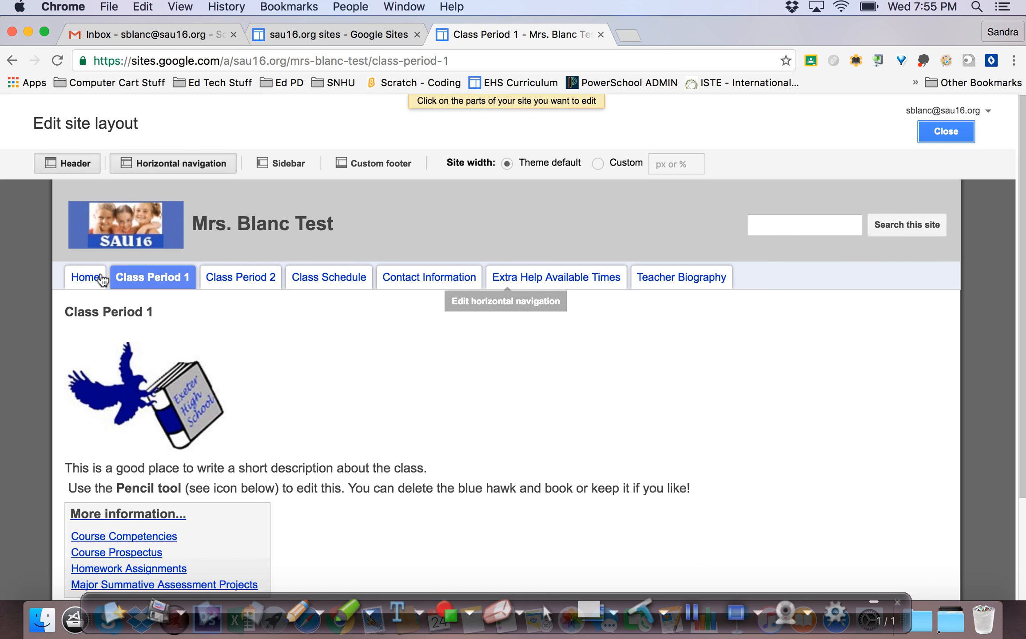
left_click(518, 287)
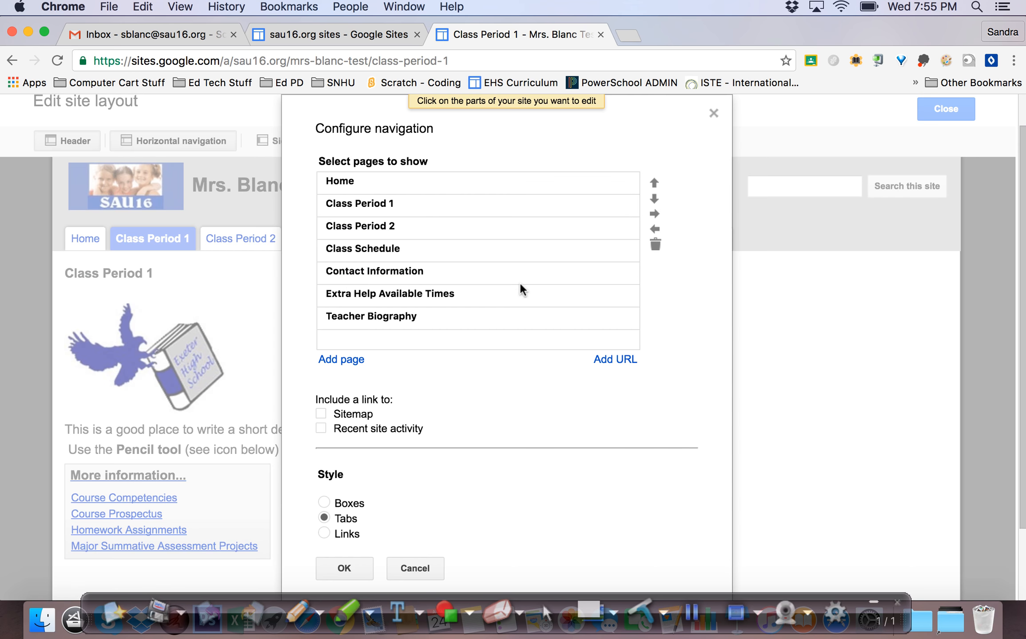
left_click(341, 360)
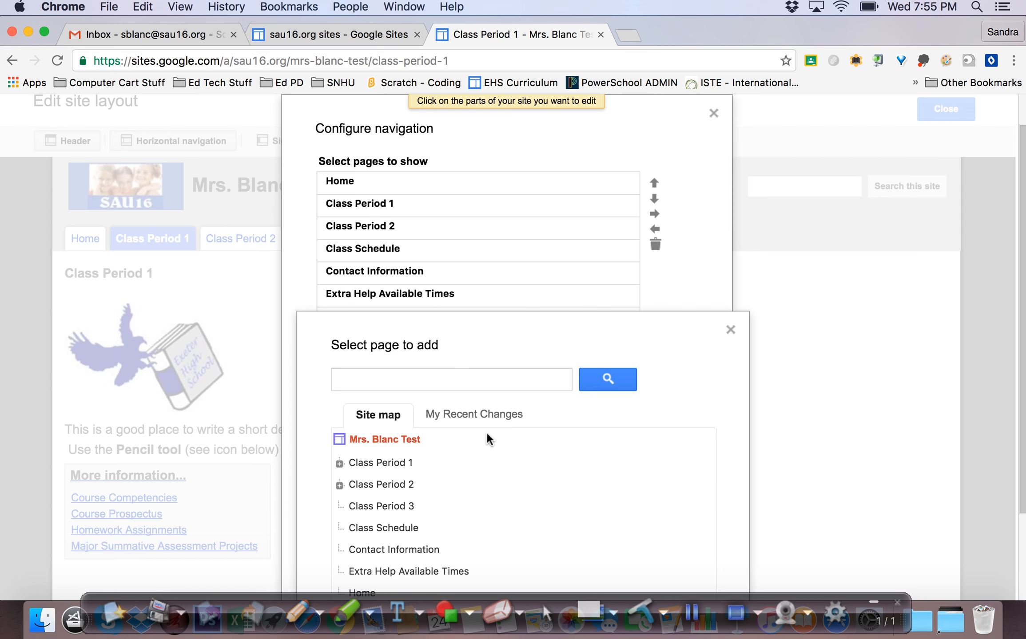
left_click(376, 507)
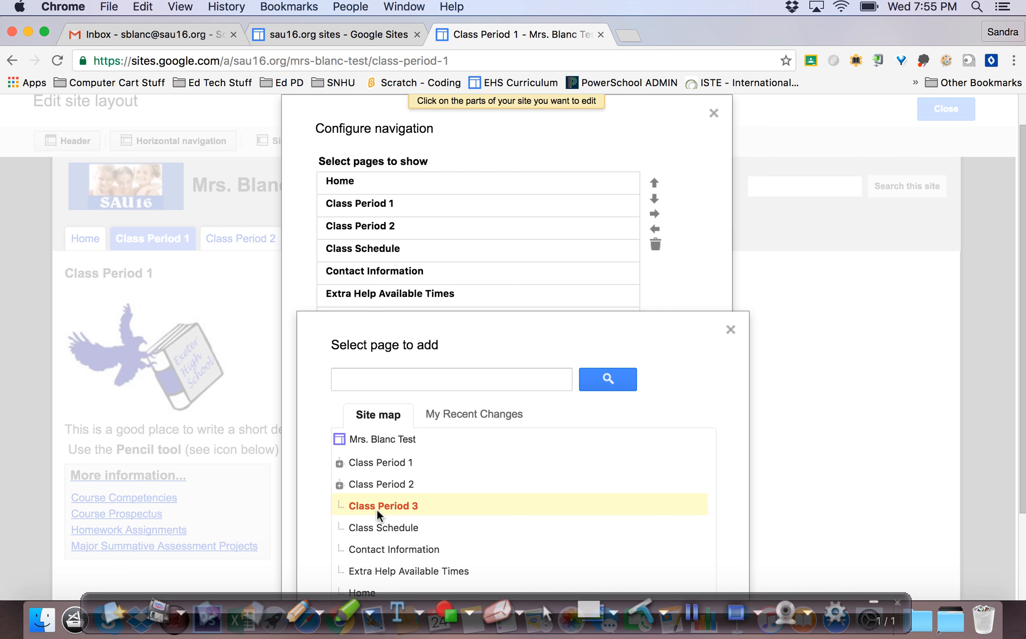
left_click_drag(645, 312, 670, 280)
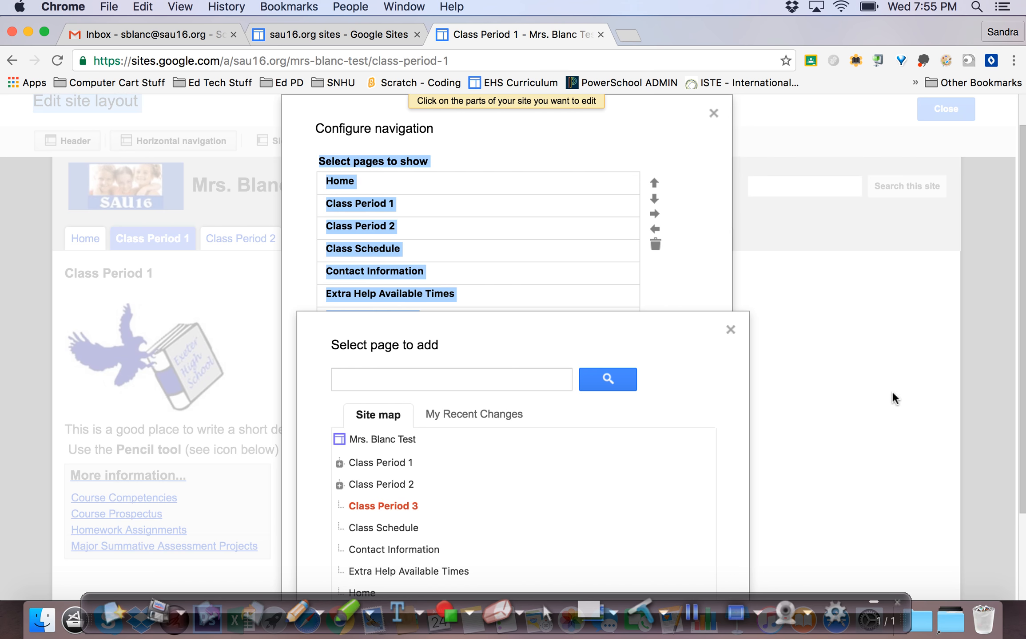
scroll(1013, 530, "down", 5)
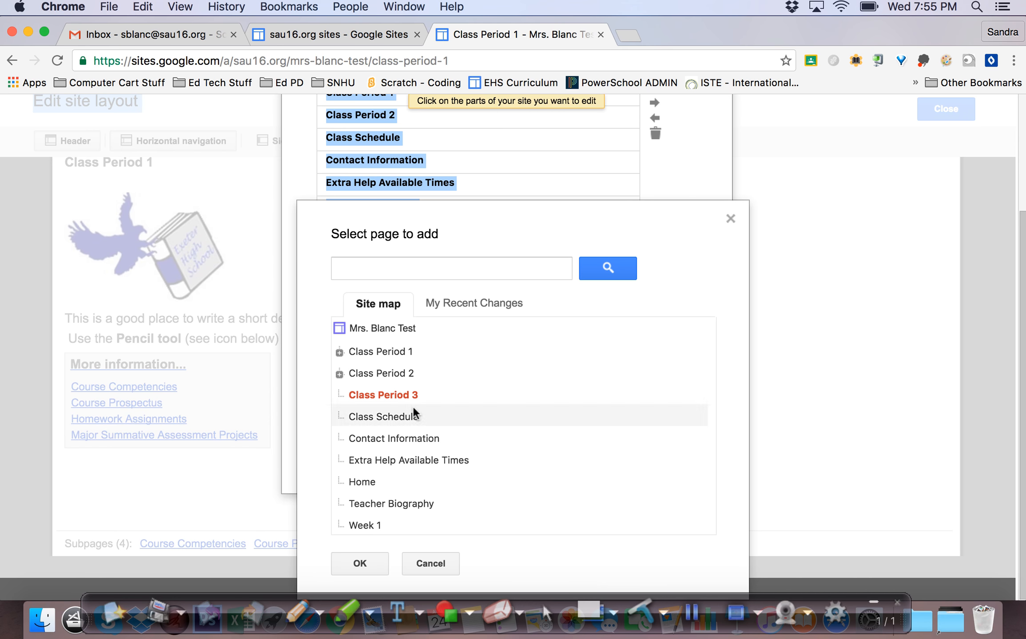
left_click(360, 564)
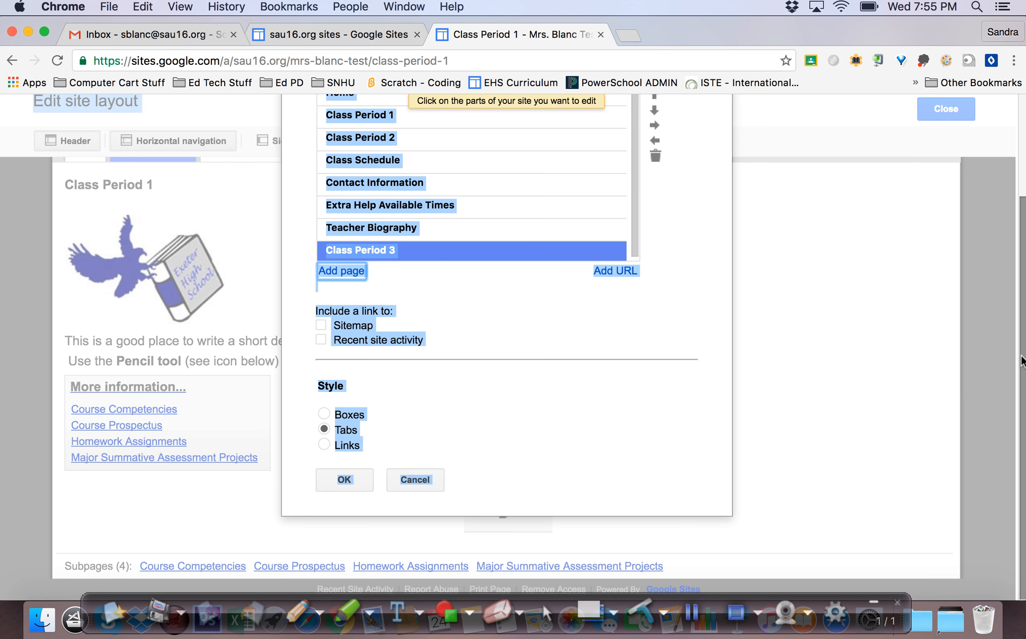
scroll(1022, 268, "up", 5)
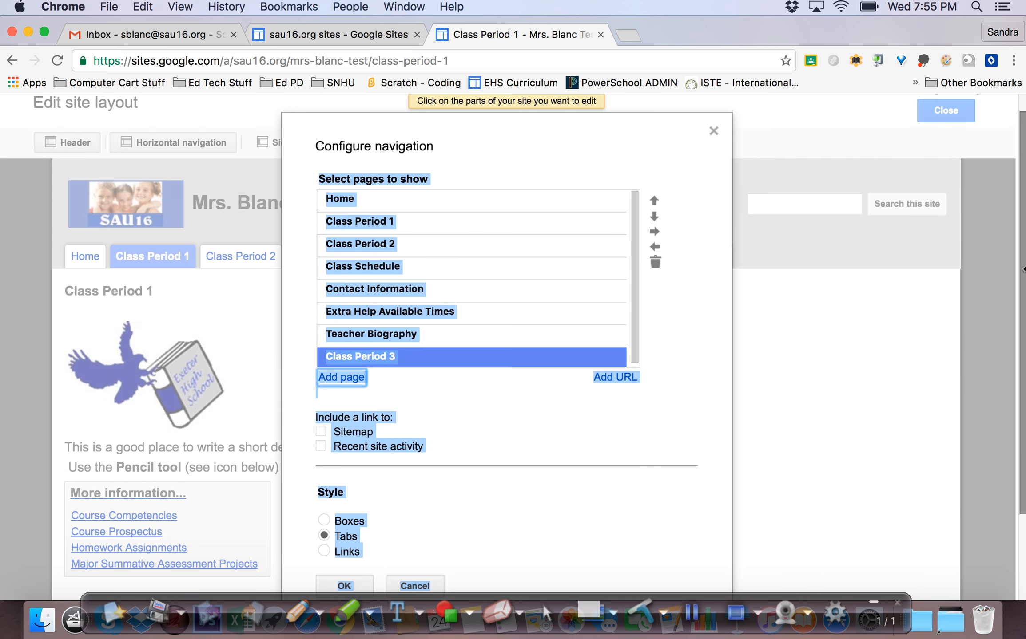
left_click(493, 501)
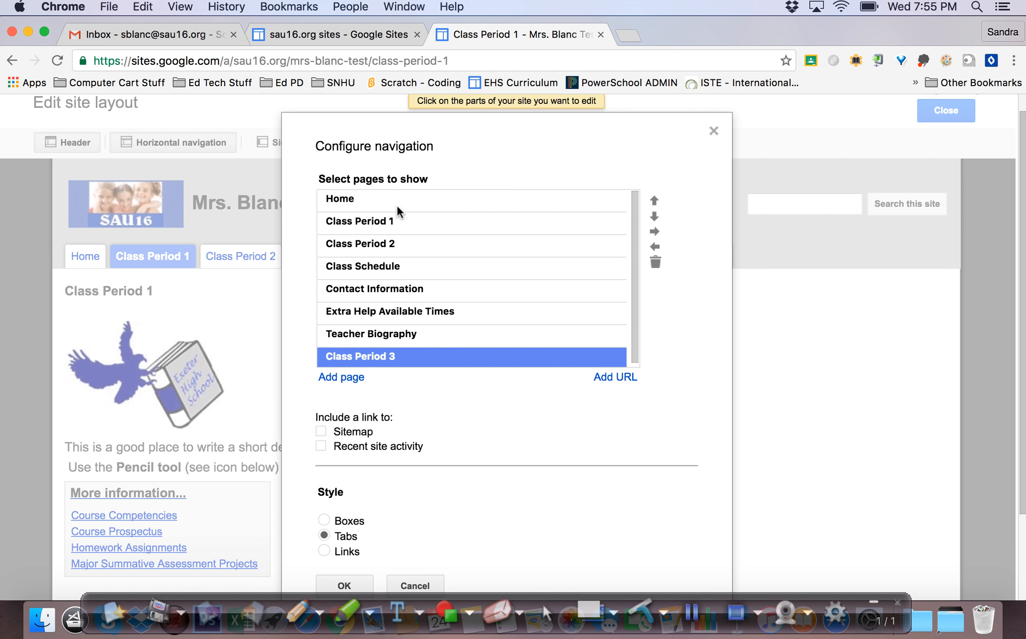
left_click(351, 587)
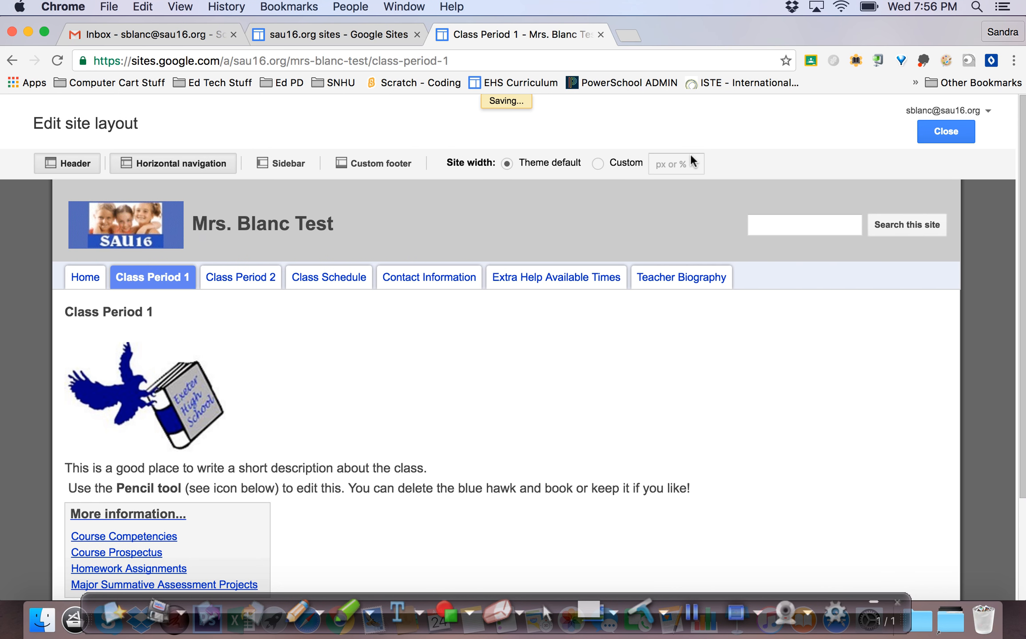
left_click(946, 133)
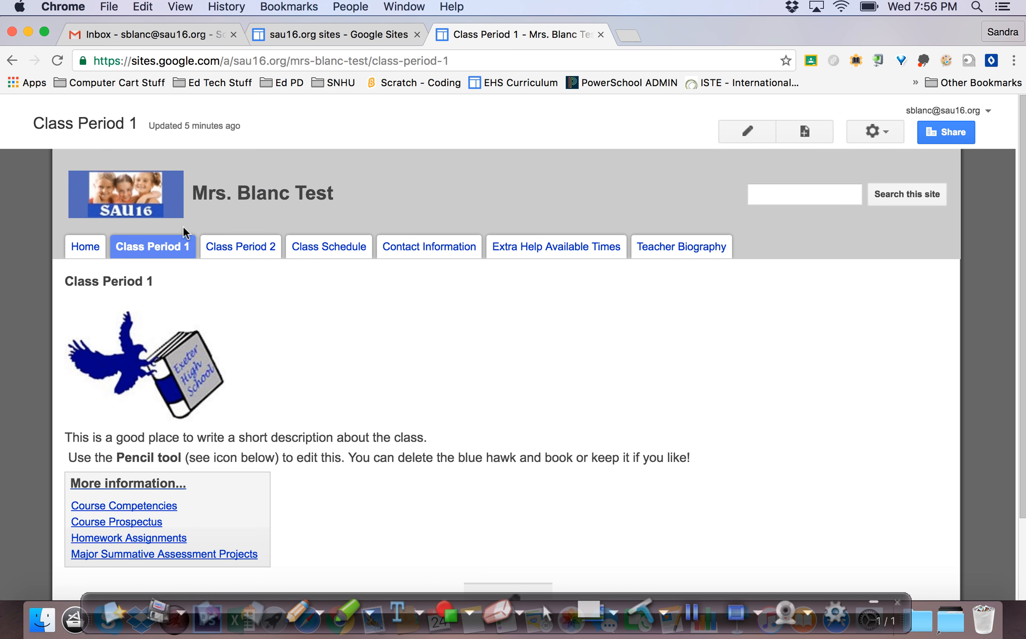
Step: Reload the site and open the Class Period 3 page from the horizontal navigation
left_click(58, 62)
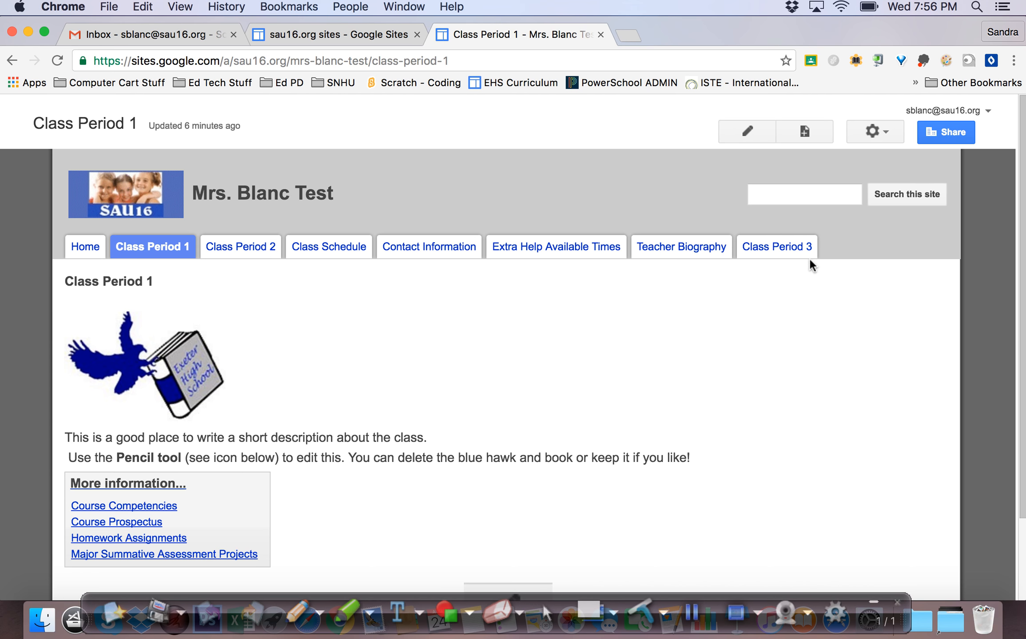
left_click(763, 248)
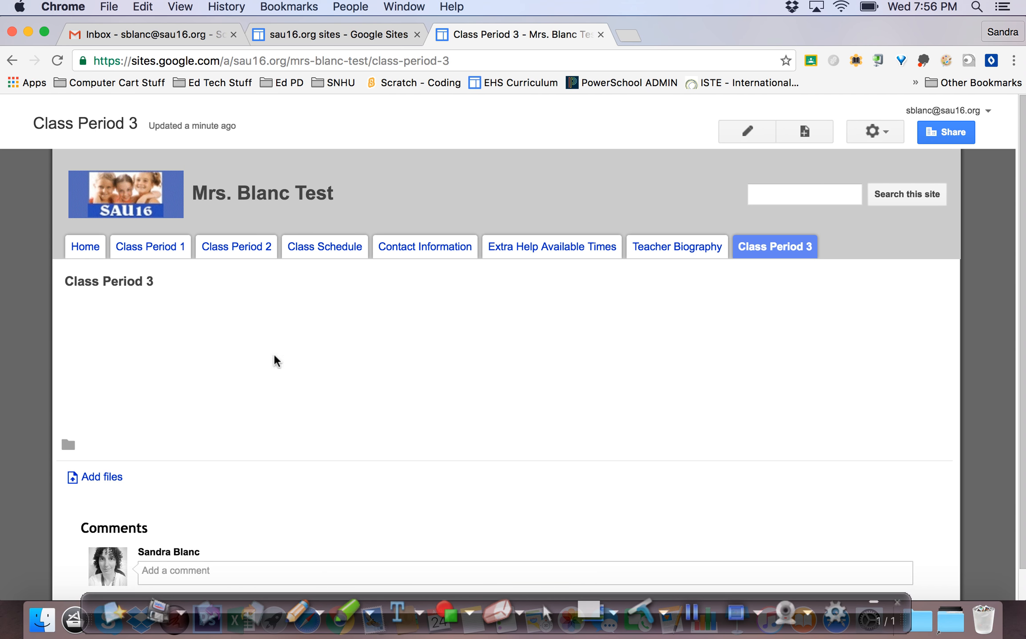
left_click(693, 615)
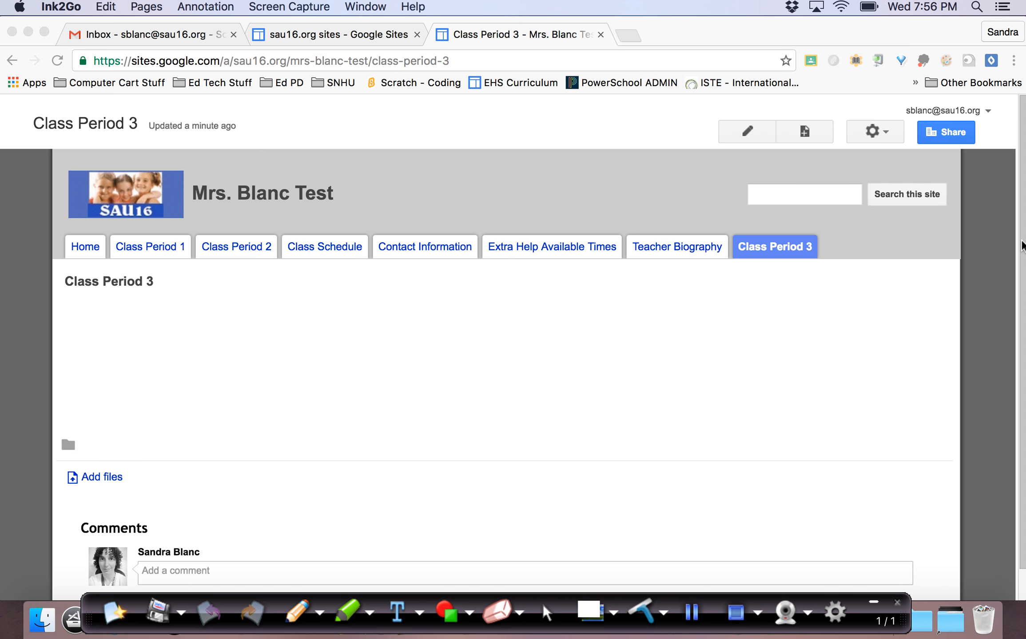
left_click(1023, 247)
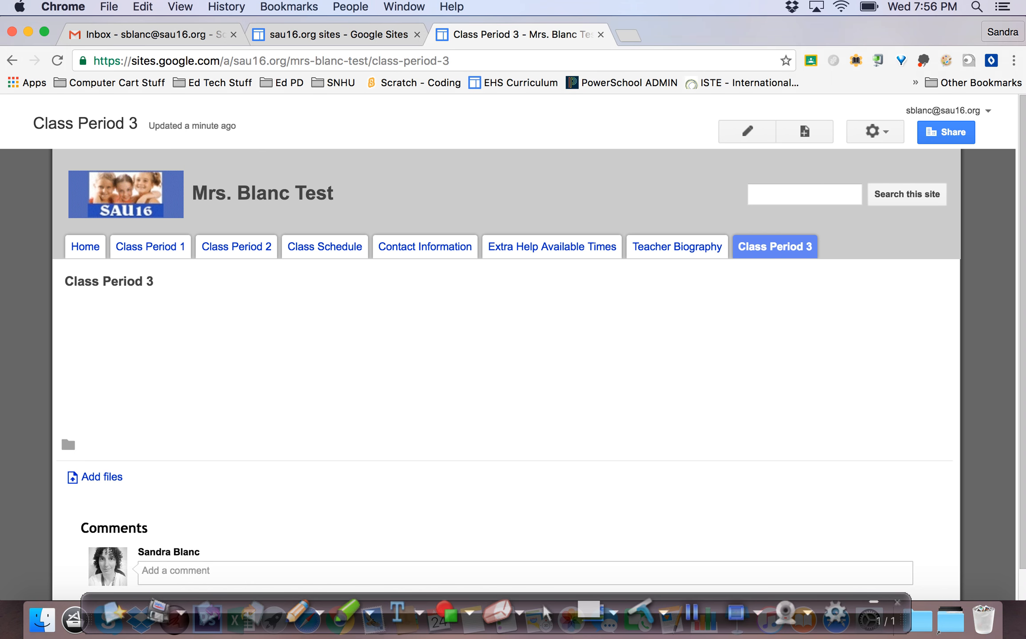
Step: Start a link in the body of the Class Period 3 page and set it to open in a new window
left_click(747, 131)
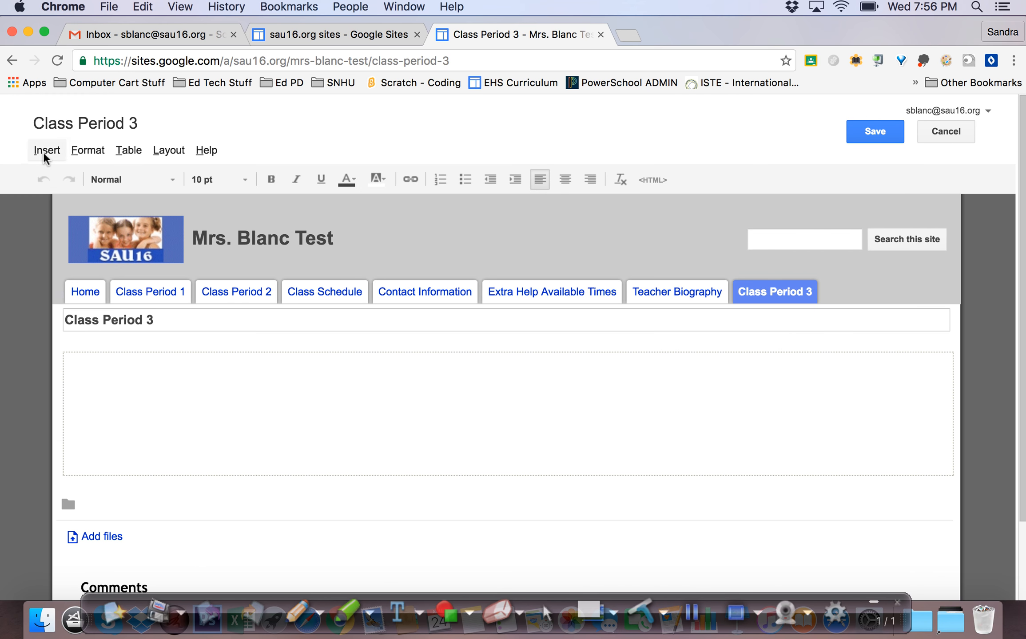
left_click(43, 152)
left_click(70, 230)
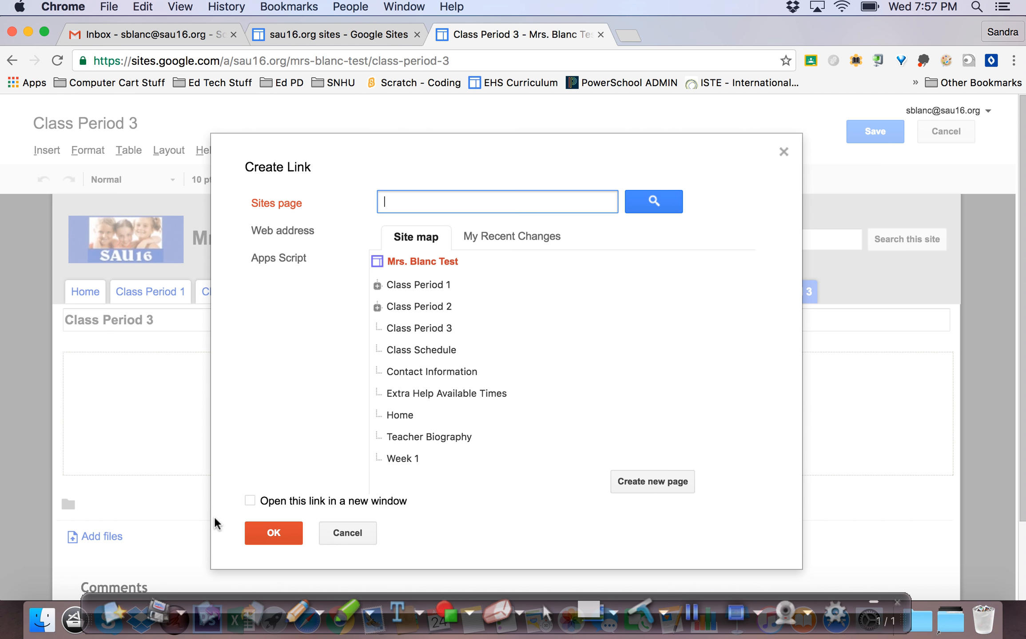
left_click(250, 501)
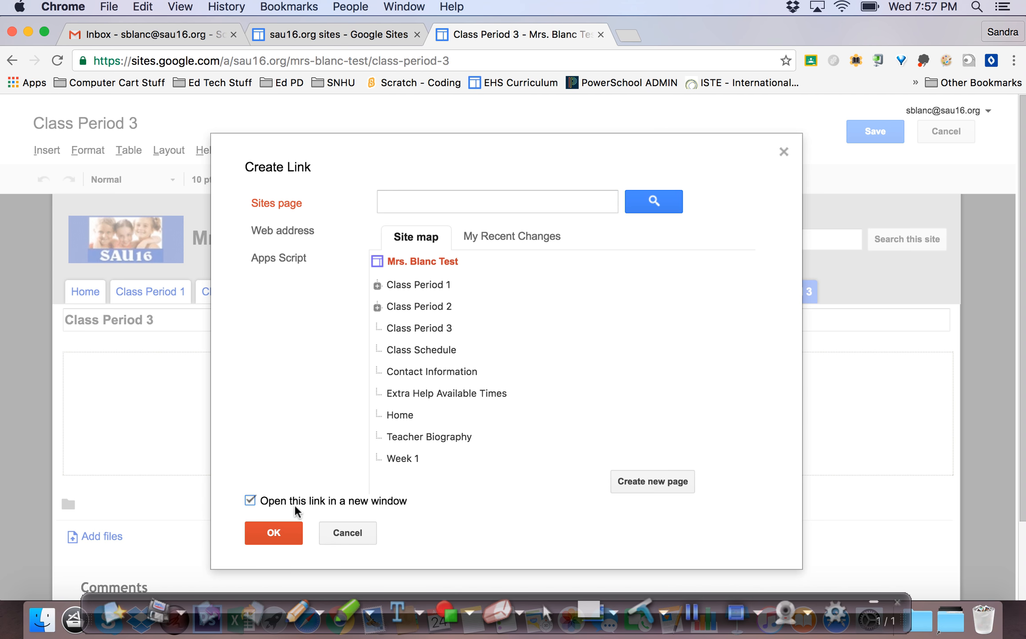
Step: Create a new web page titled "Course Prospectus" under Class Period 3 as the link's target
left_click(644, 487)
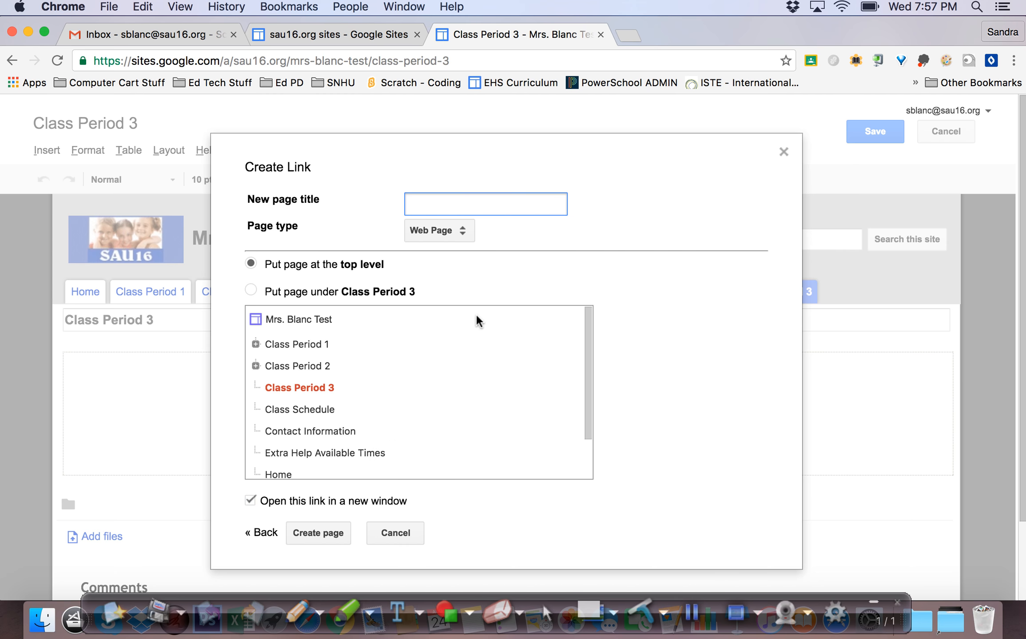
type("Course Prospectus")
left_click(251, 291)
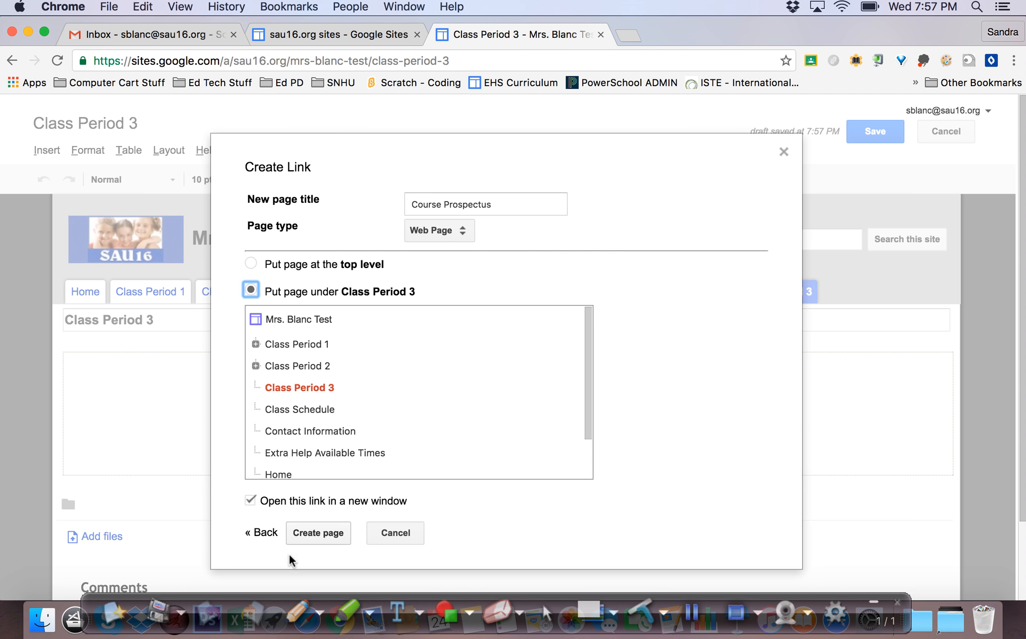
left_click(311, 533)
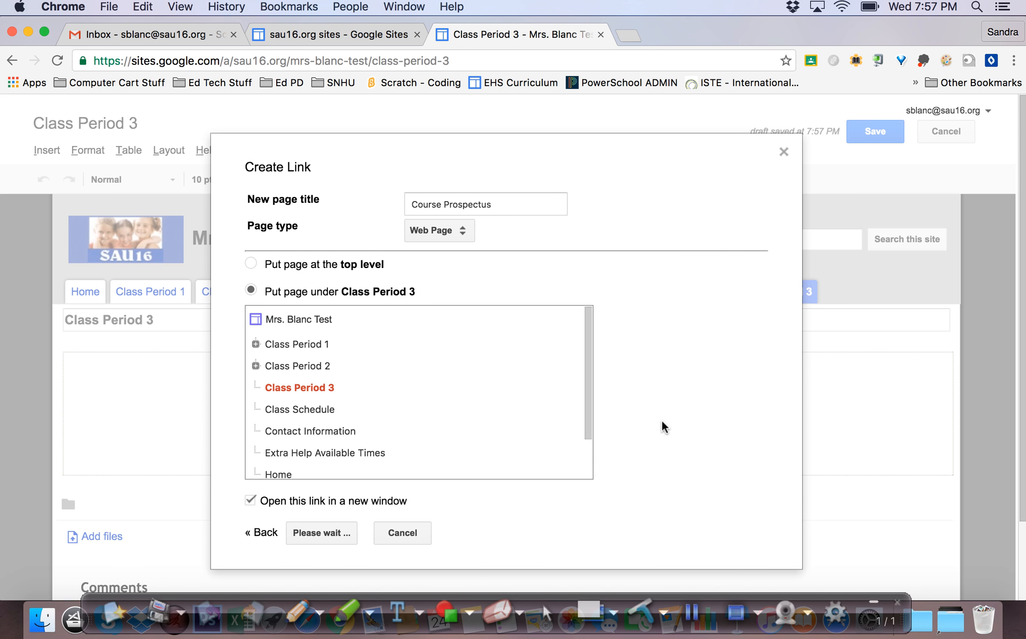
left_click(693, 614)
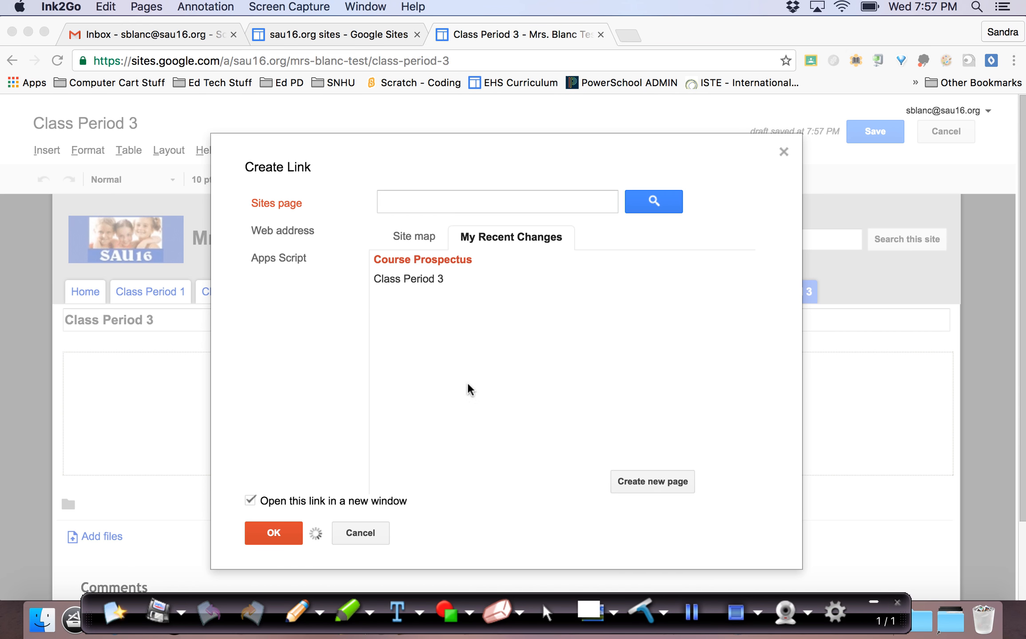
Step: Insert the Course Prospectus link into the Class Period 3 page and save the page
left_click(265, 536)
left_click(266, 536)
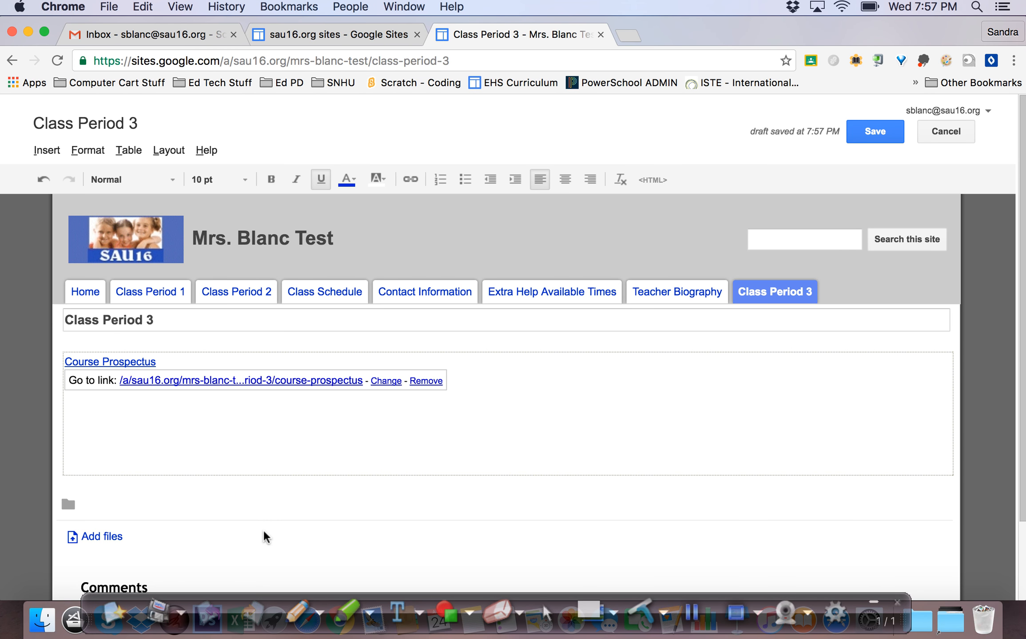
left_click(515, 366)
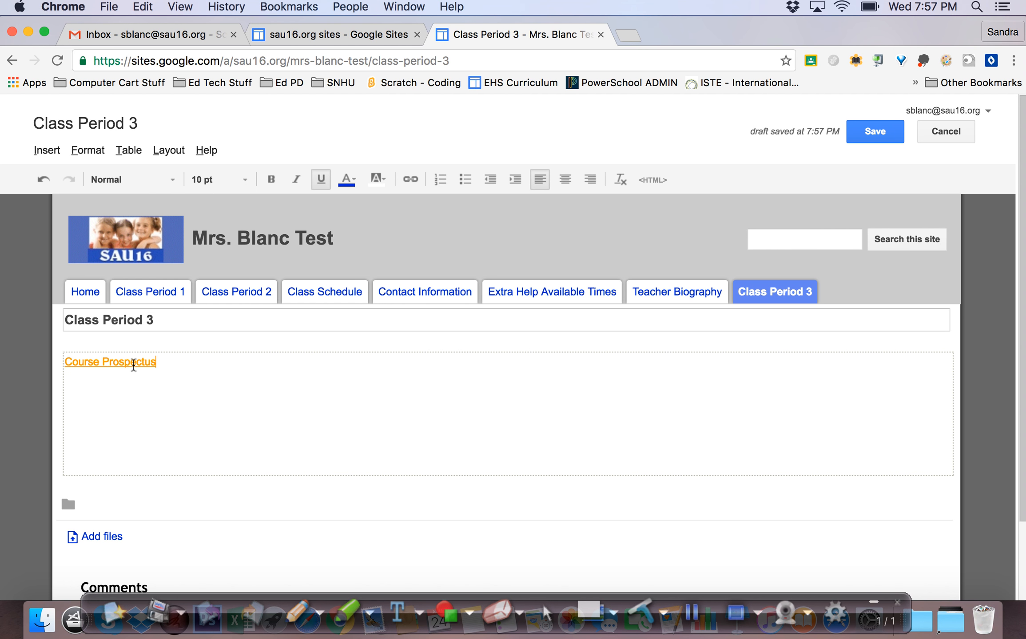
left_click(879, 129)
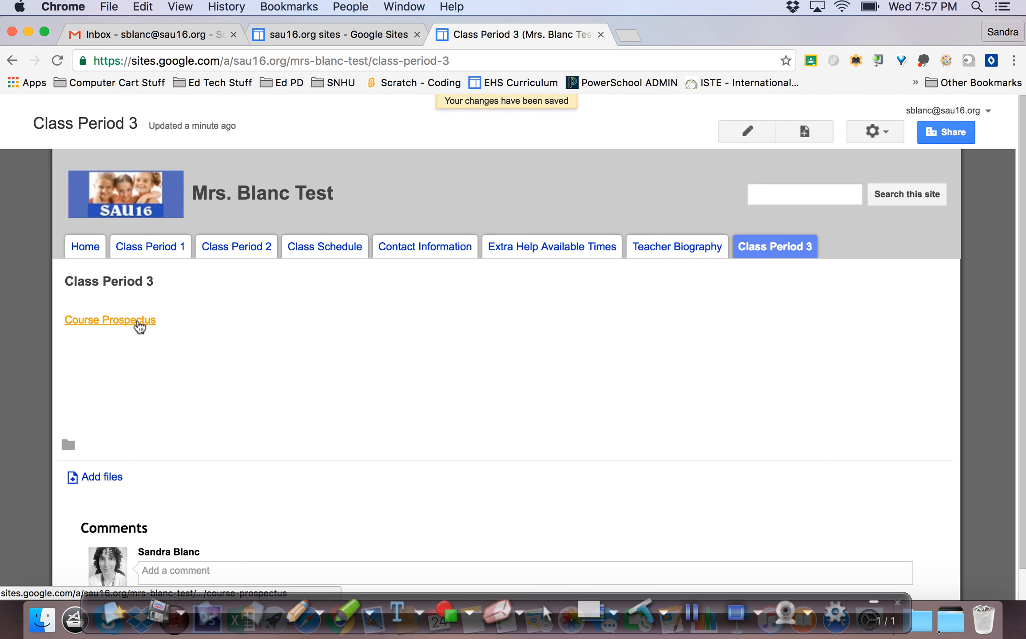
Step: Open the Course Prospectus page from its link and view the file chooser for attachments without selecting a file
left_click(138, 323)
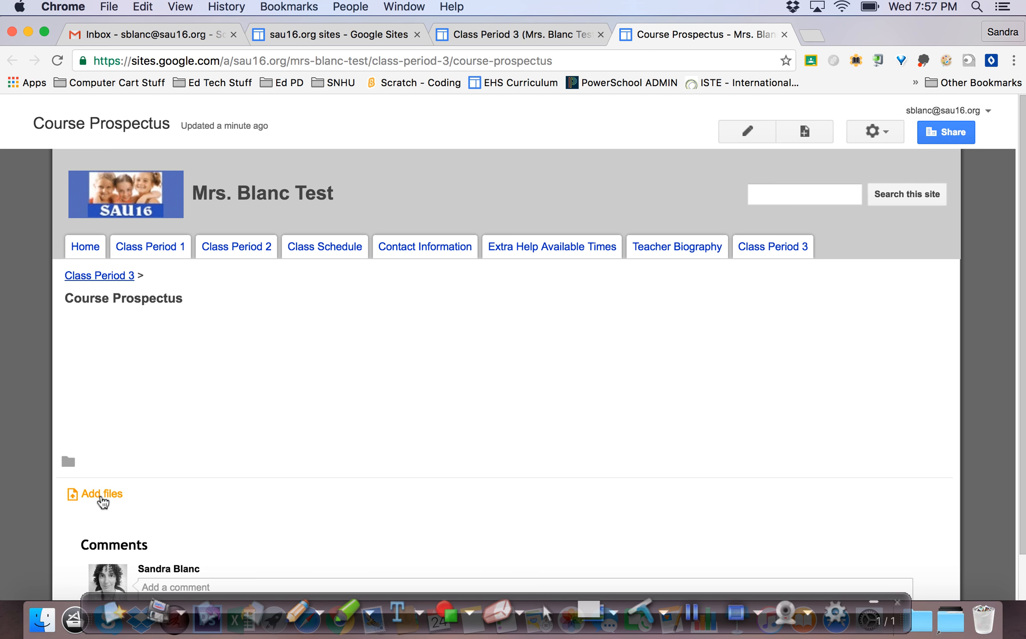
left_click(102, 495)
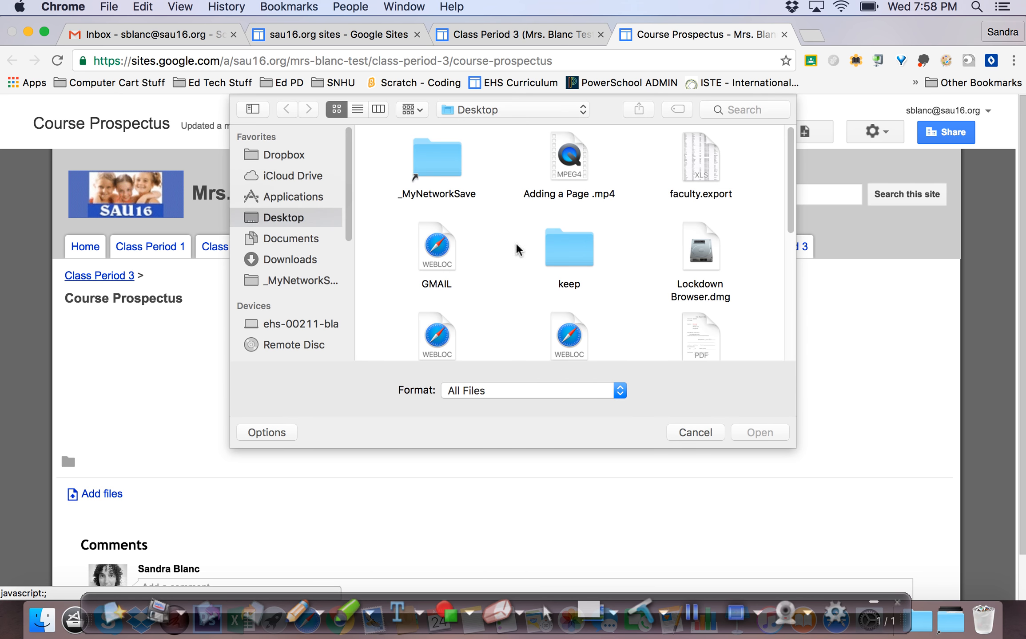
left_click(695, 433)
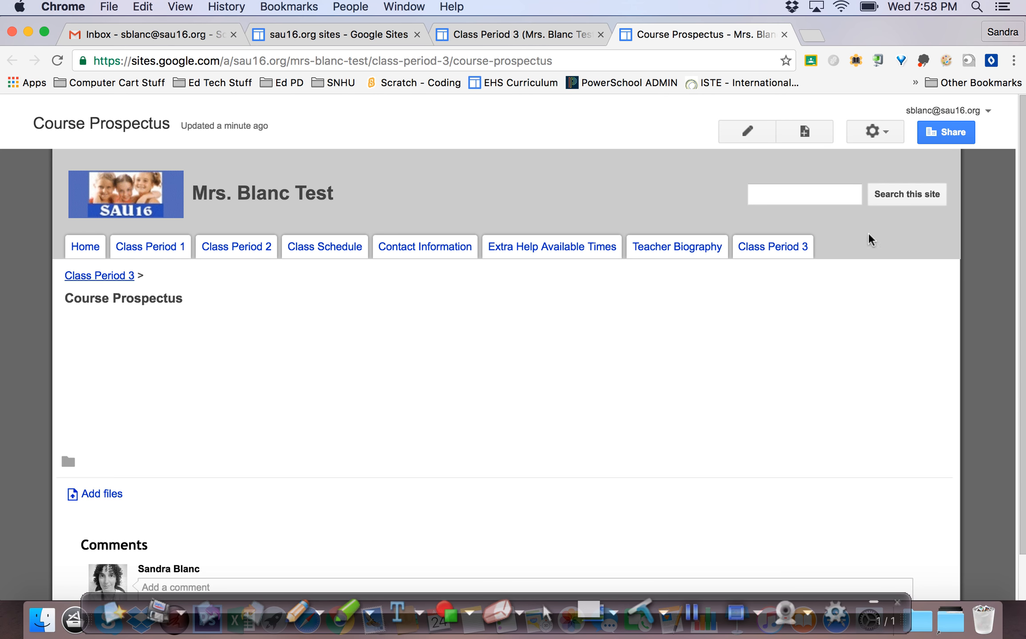
Step: Open the Class Period 3 page for editing and start a link to a new page that opens in a new window
left_click(776, 252)
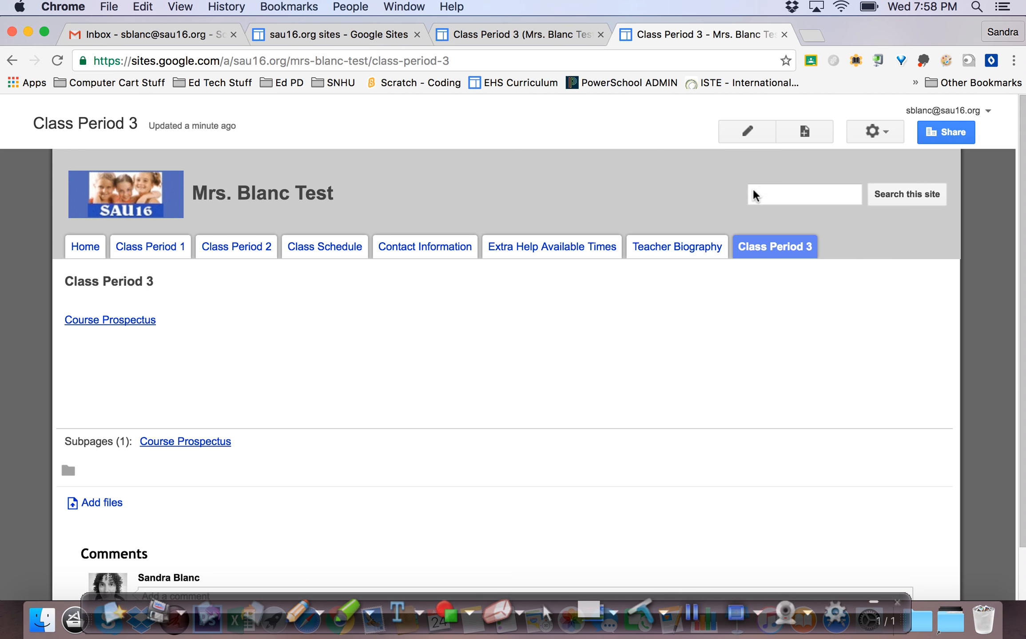
left_click(748, 132)
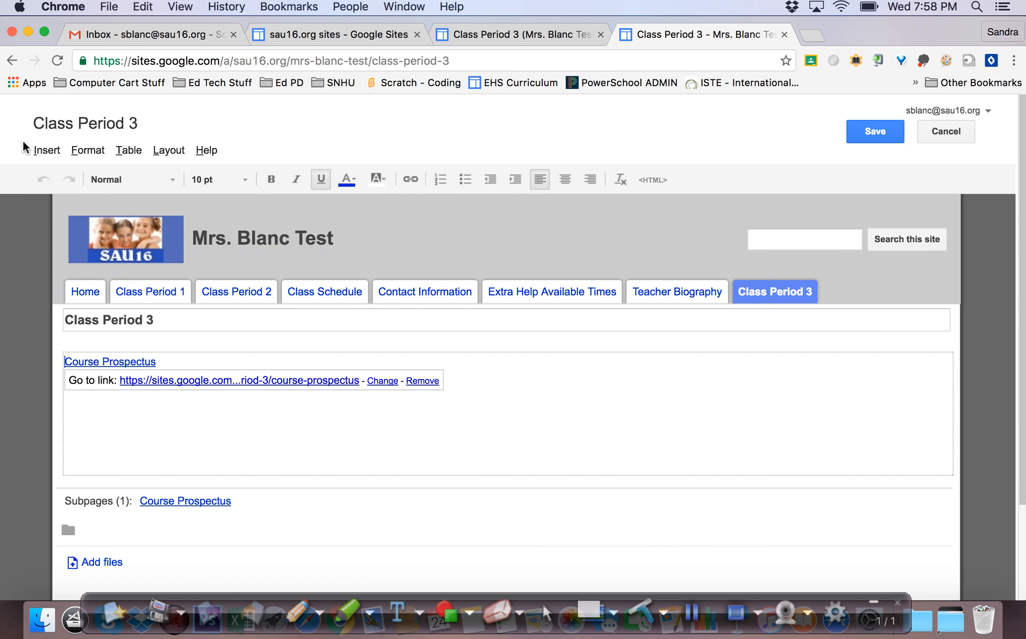
left_click(38, 151)
left_click(70, 227)
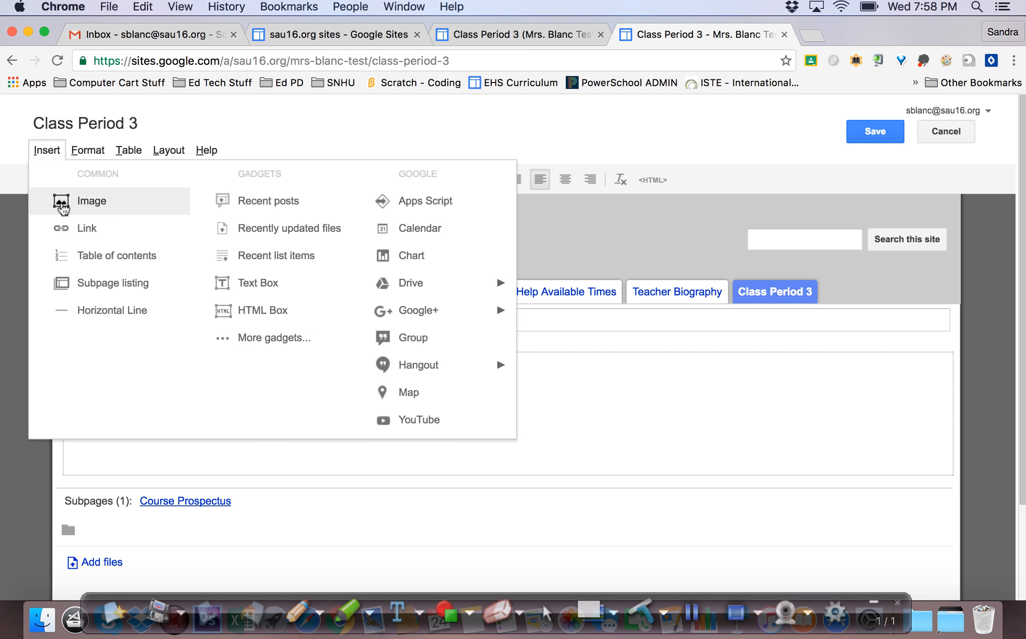
left_click(67, 227)
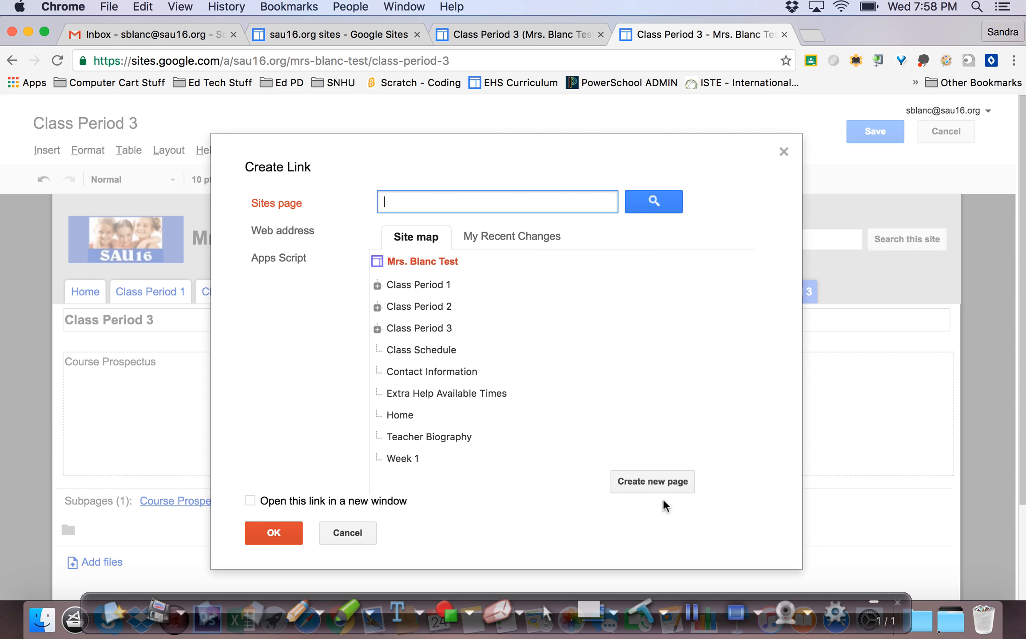
left_click(646, 481)
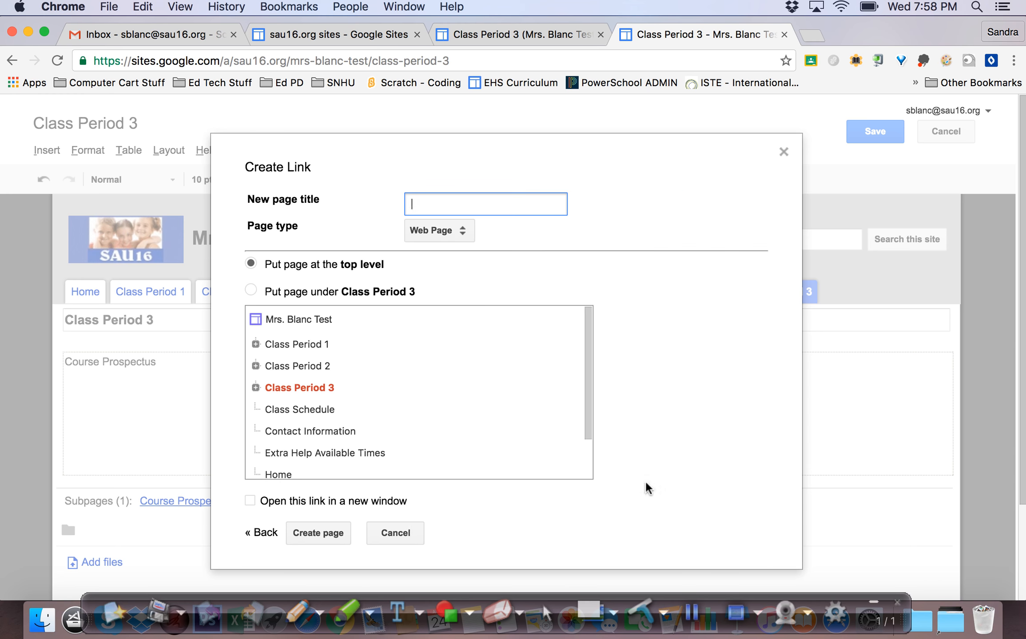
left_click(251, 501)
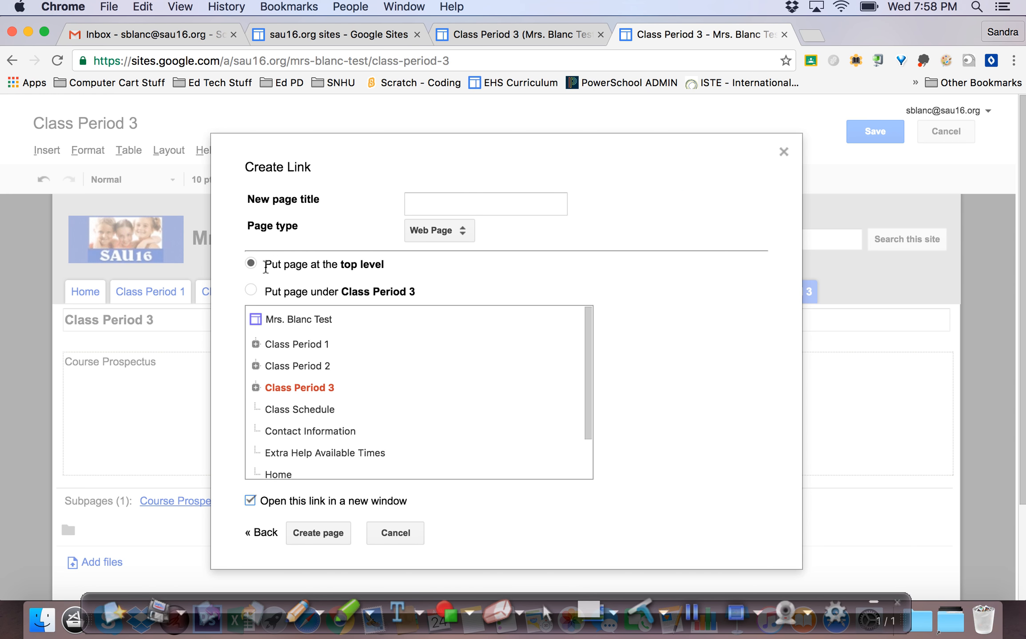
Step: Create a web page titled "Syllabus" under Class Period 3 and insert the link to it
left_click(250, 291)
left_click(446, 206)
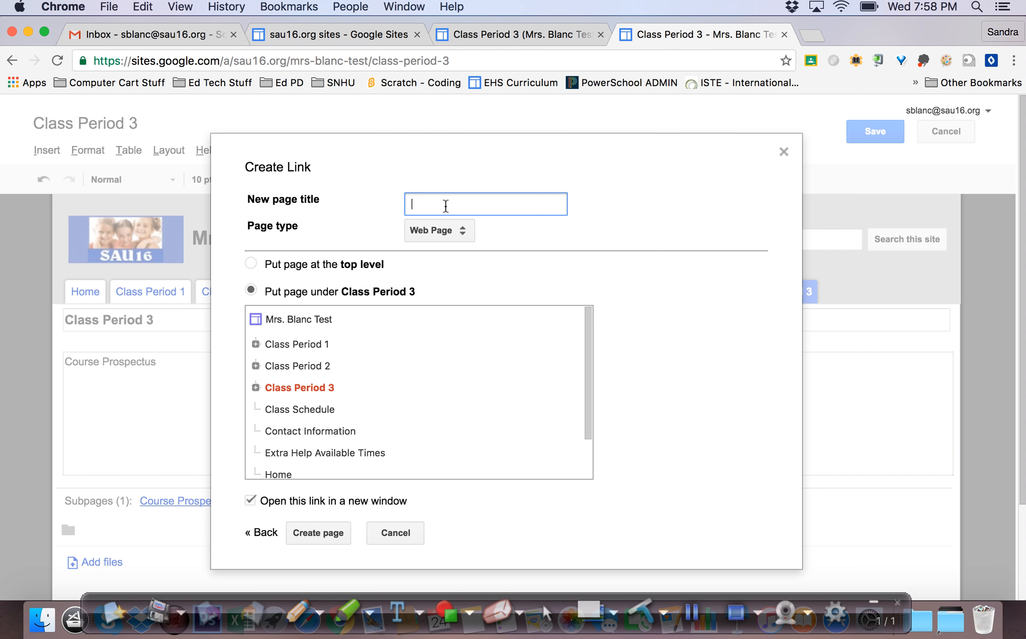
type("Syllabus")
left_click(321, 532)
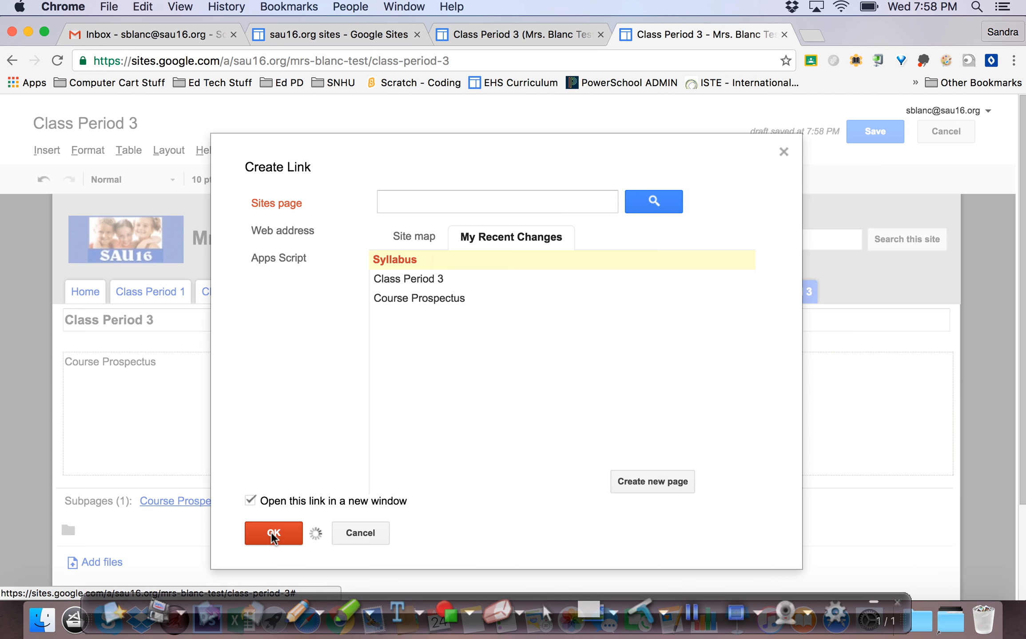
left_click(274, 535)
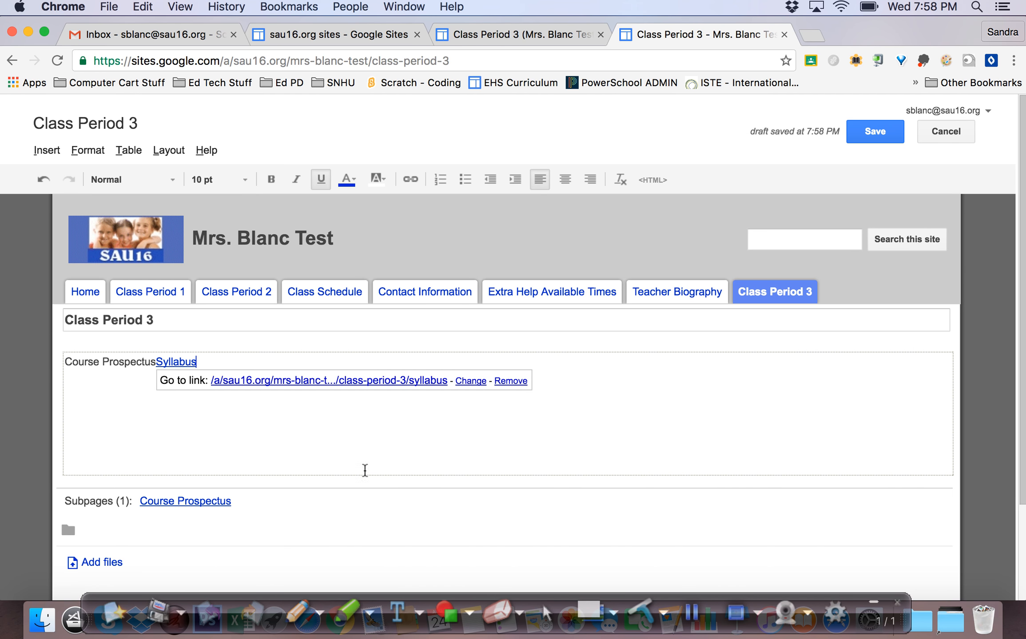
Step: Put the Syllabus link on its own line below Course Prospectus and save the page
left_click(576, 393)
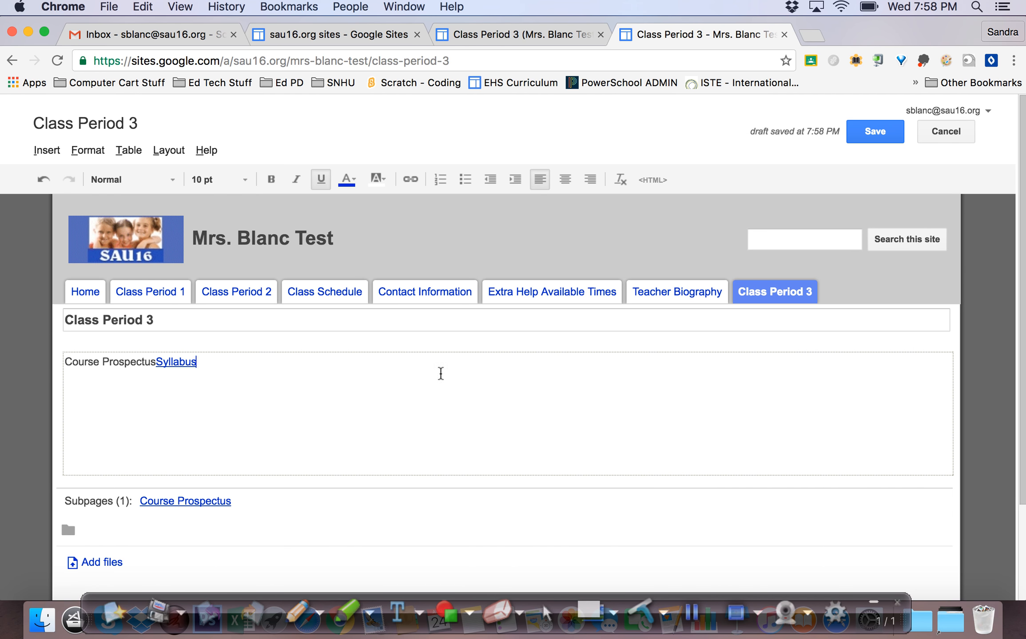
left_click(155, 362)
key("Return")
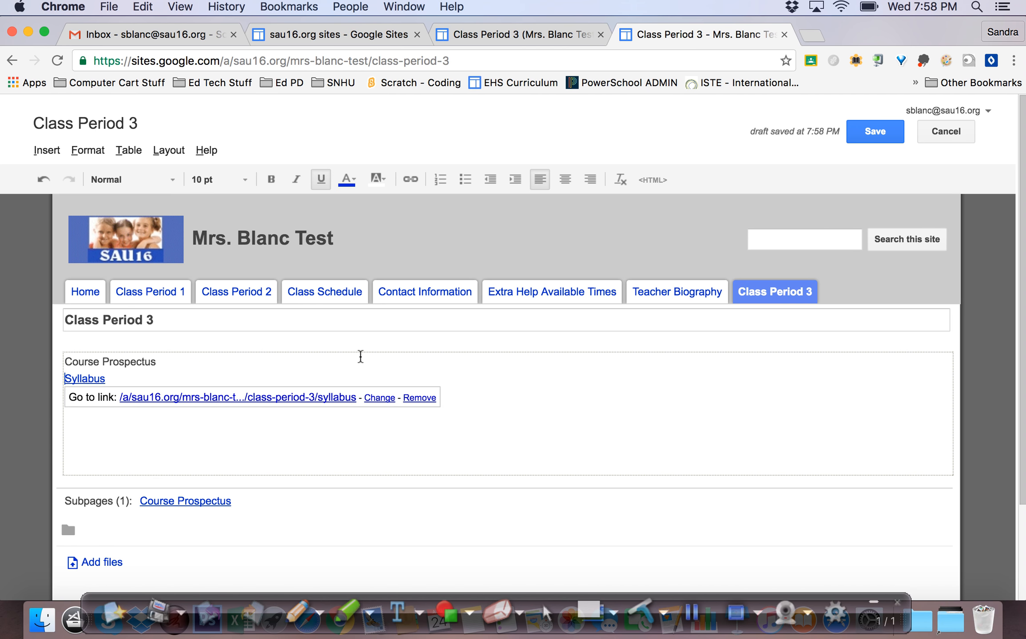
left_click(374, 369)
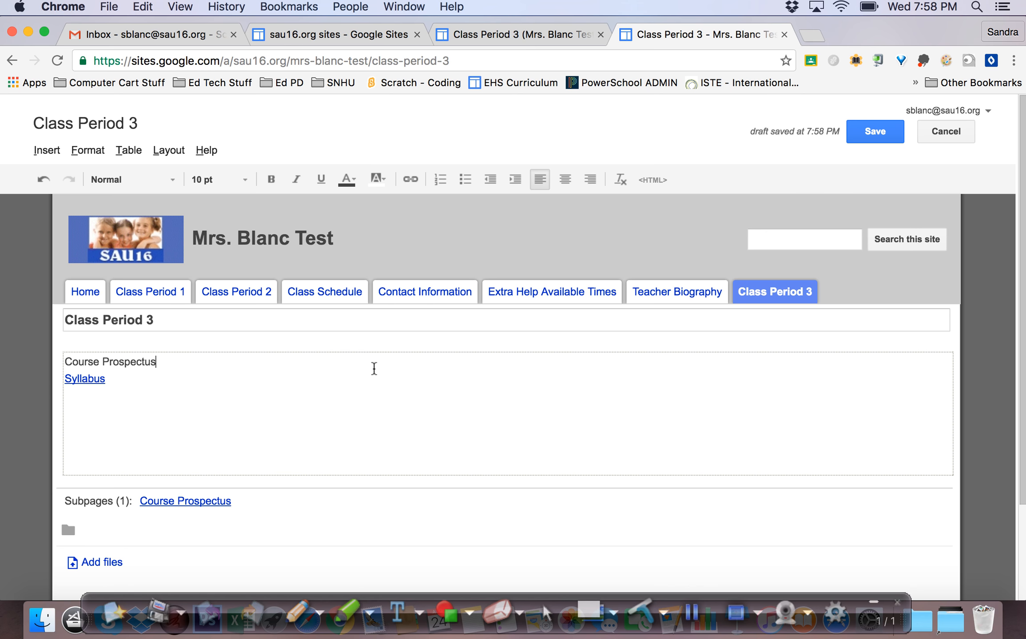
left_click(881, 130)
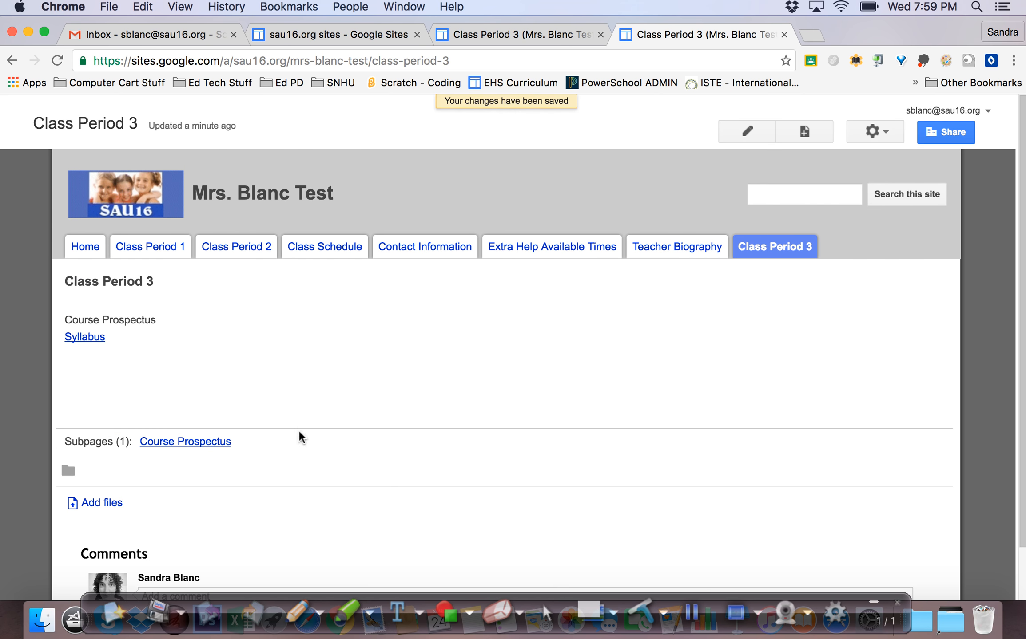
left_click(693, 619)
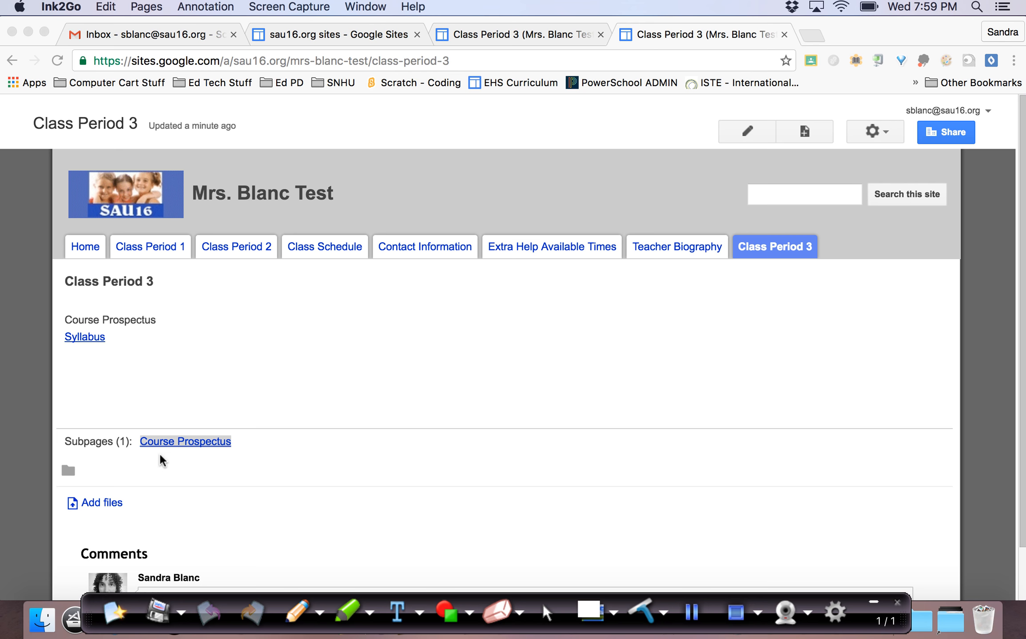
left_click(288, 463)
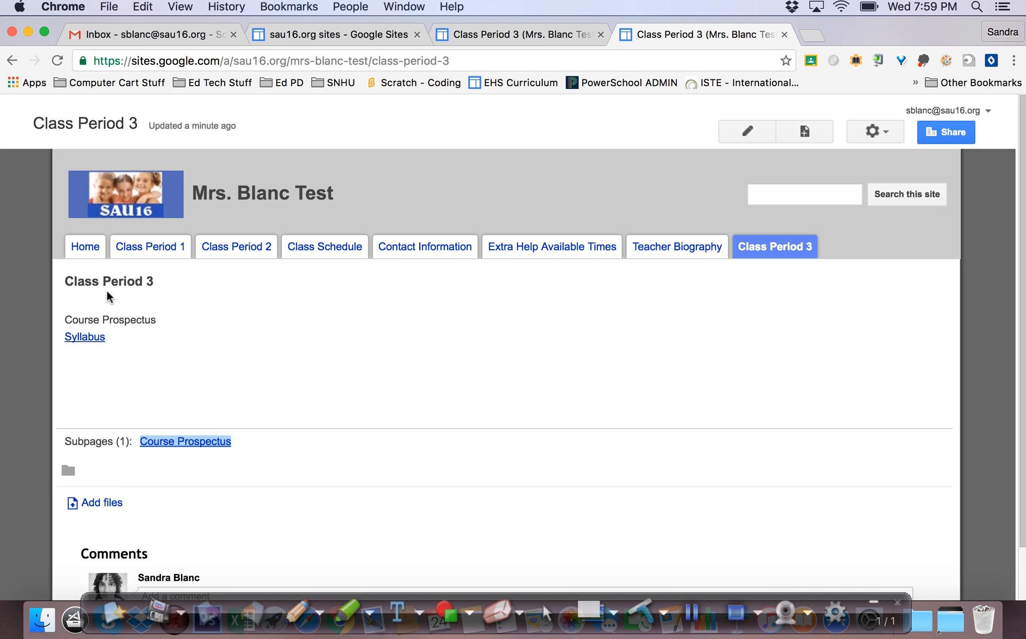
Step: Copy the link address of the Course Prospectus subpage and open the Class Period 3 page for editing
right_click(194, 446)
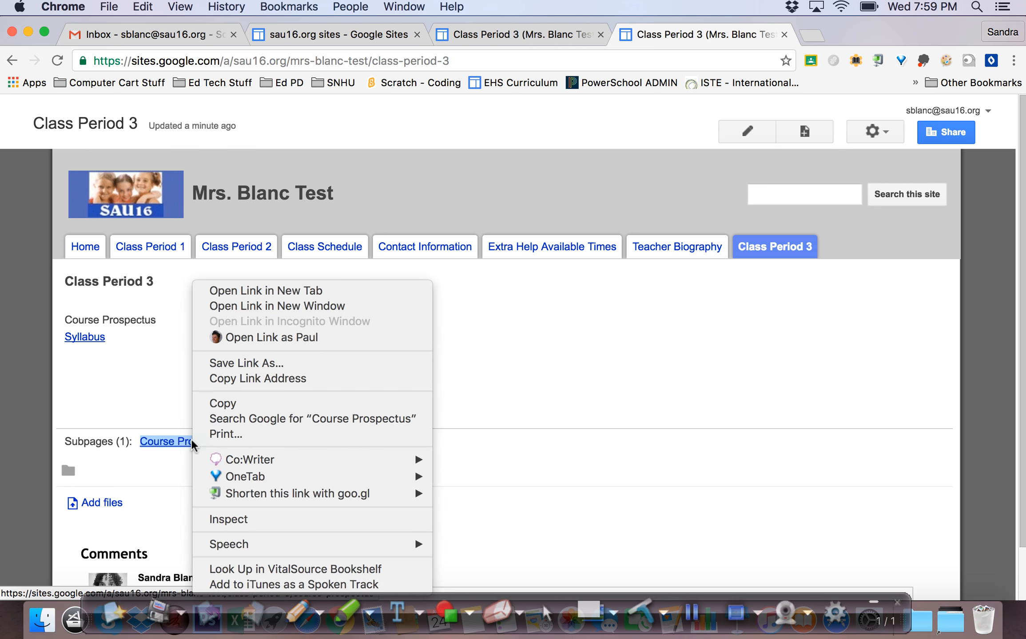
left_click(227, 380)
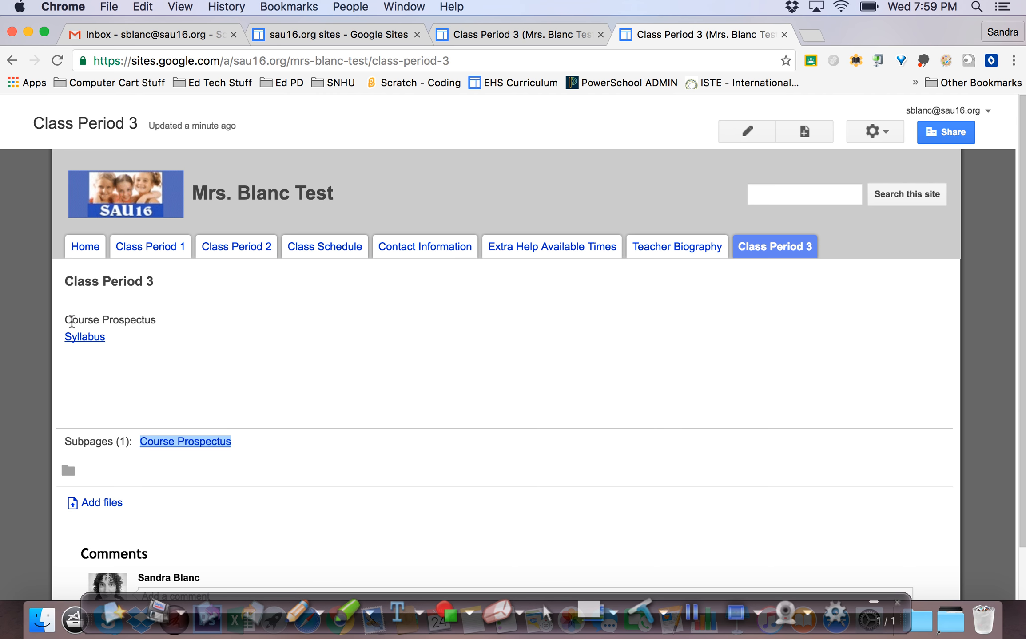
left_click_drag(67, 320, 160, 322)
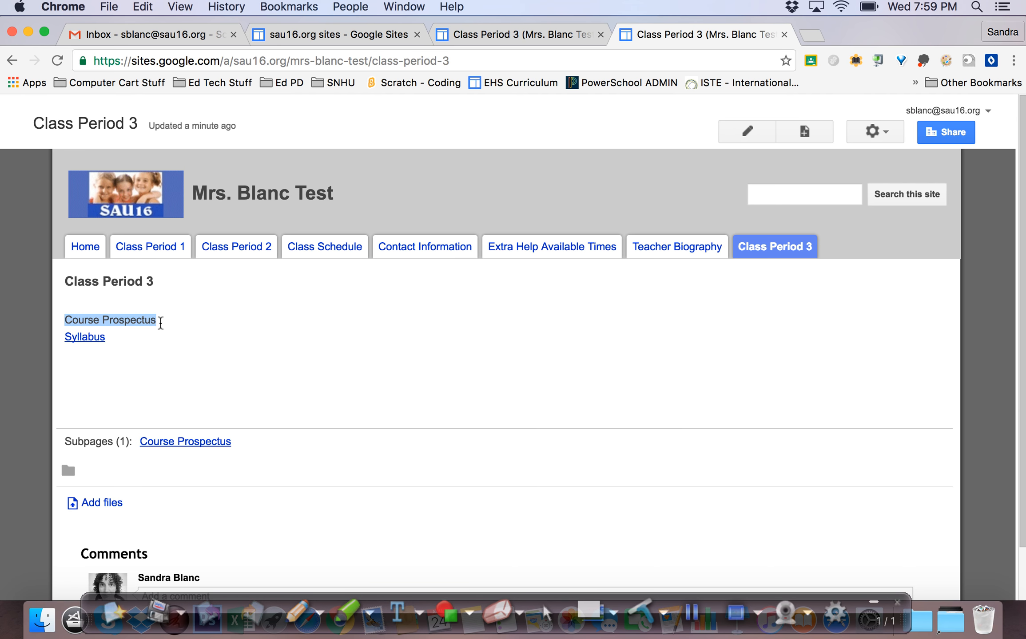
left_click(754, 130)
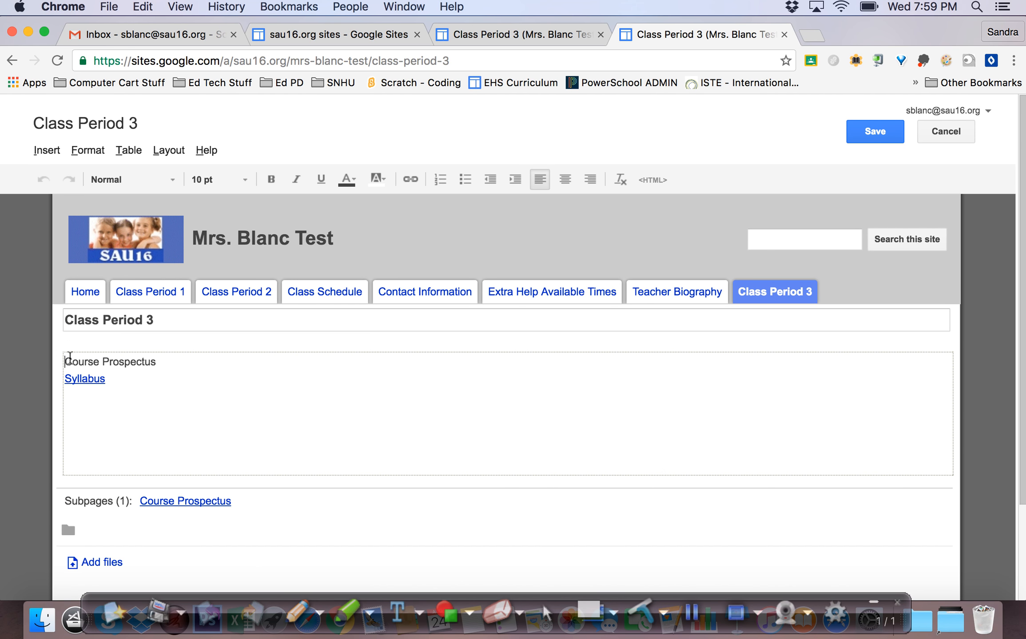
Step: Link the Course Prospectus text in the page body to the copied web address
left_click_drag(65, 360, 159, 362)
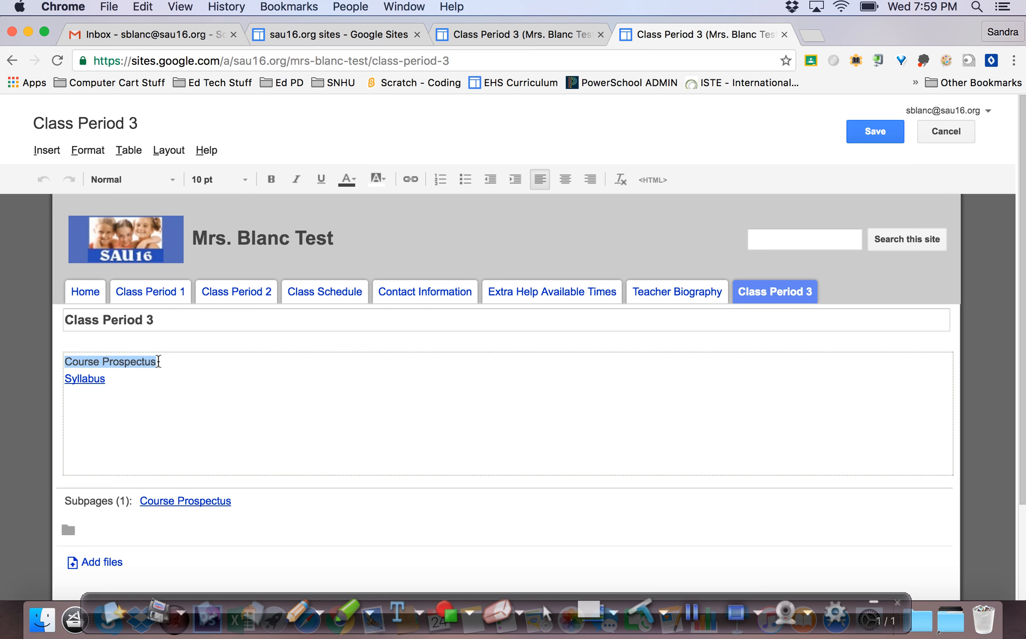
left_click(410, 180)
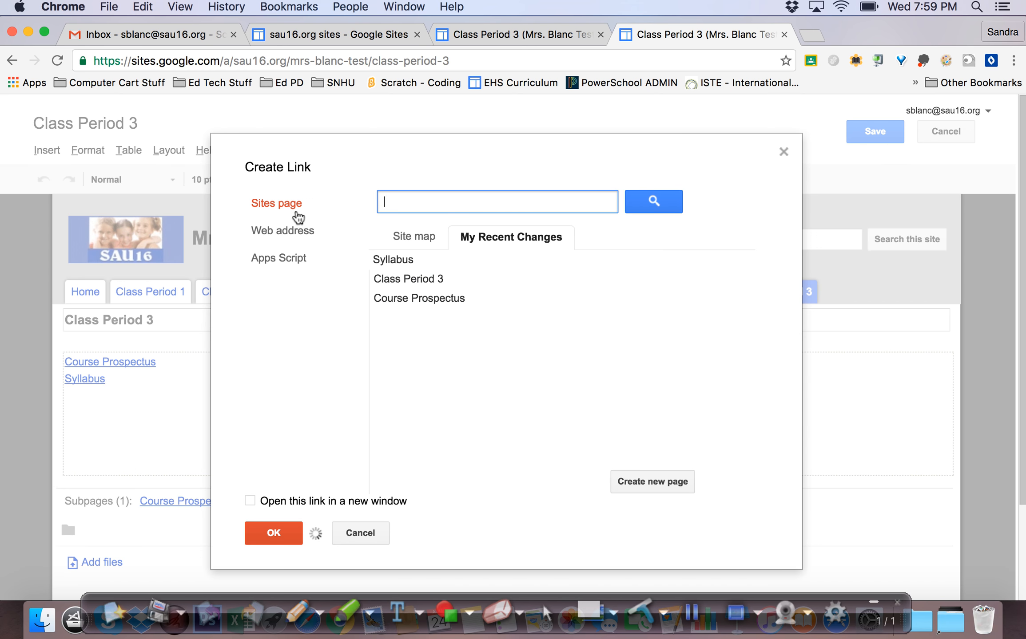
left_click(296, 233)
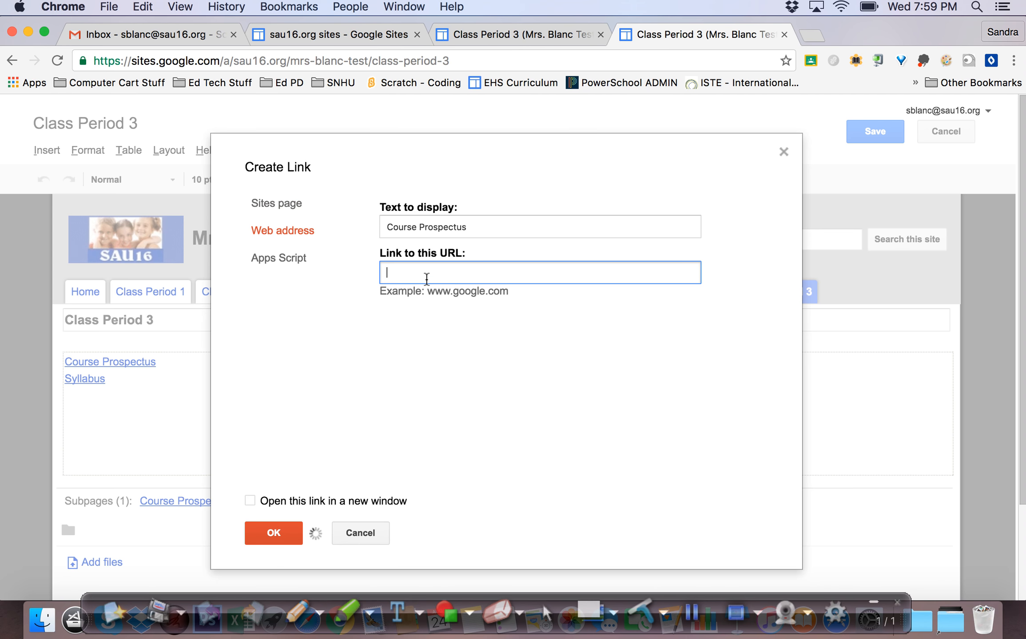
key("super+v")
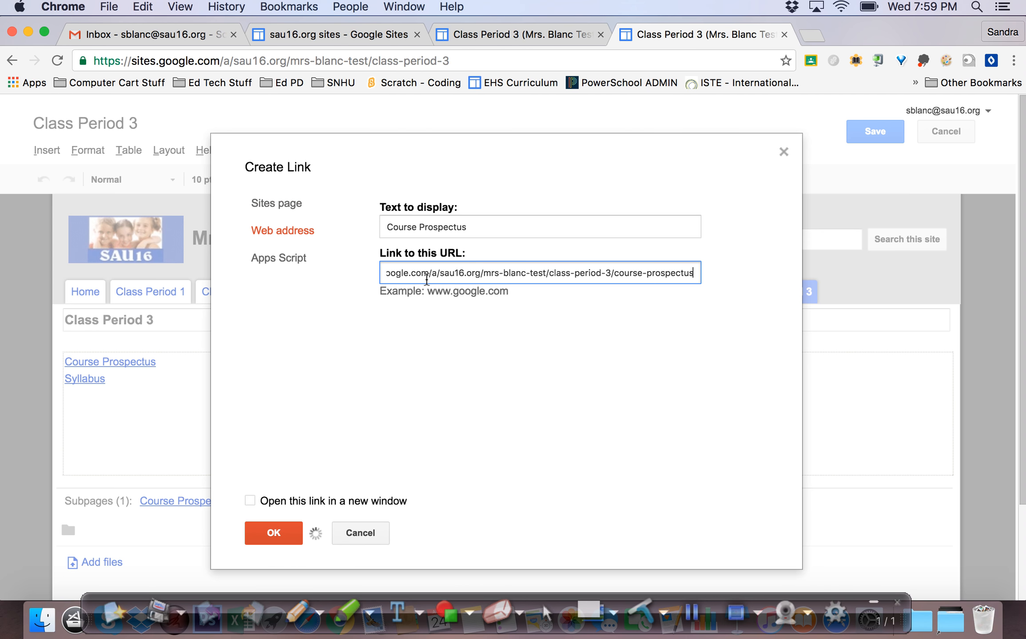
left_click(274, 530)
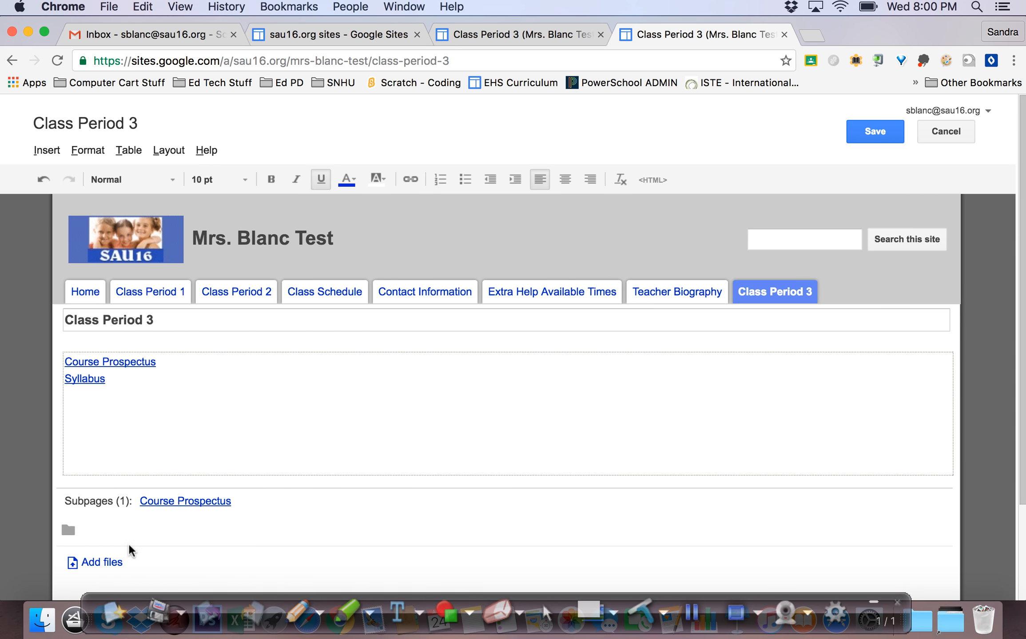
Step: Remove the link from the Course Prospectus text in the page body
right_click(174, 505)
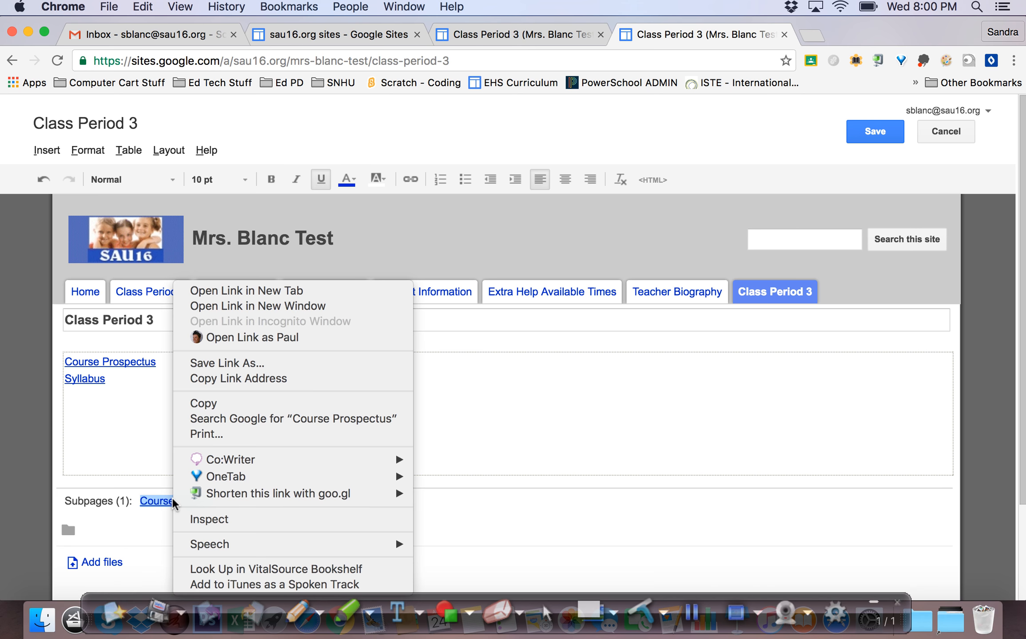
left_click(556, 336)
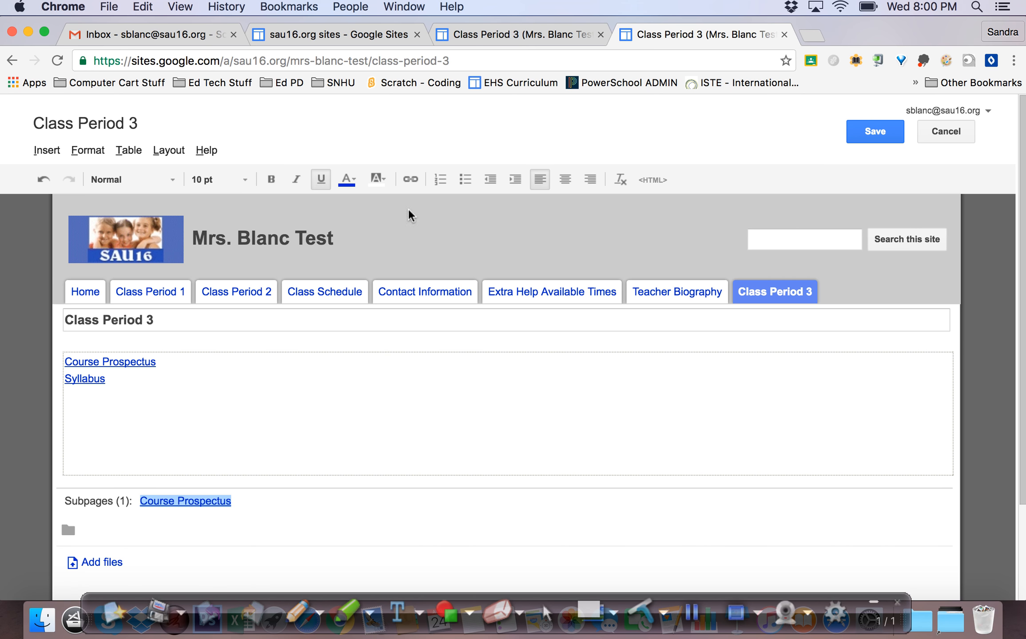
left_click(410, 179)
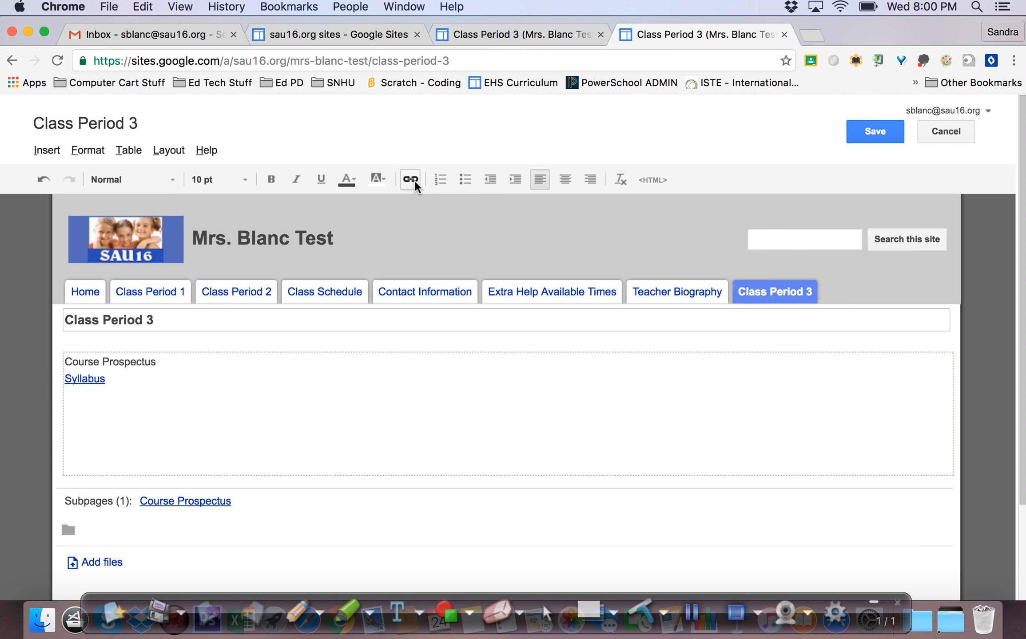
Step: Turn the unlinked Course Prospectus text into a web address link using the copied subpage address, and save the page
left_click_drag(165, 362, 24, 370)
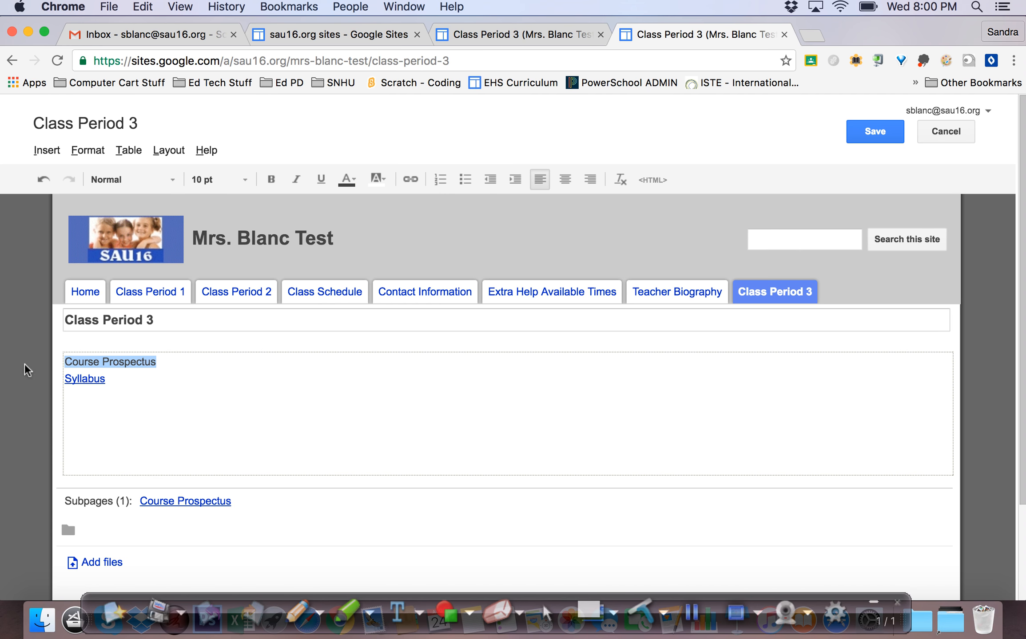
left_click(409, 178)
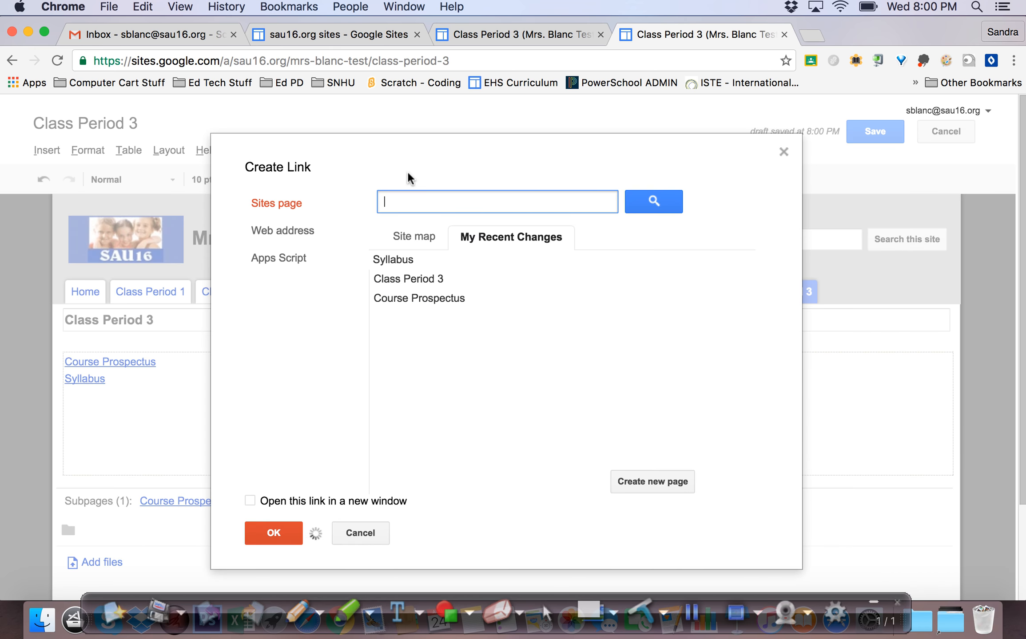
left_click(305, 234)
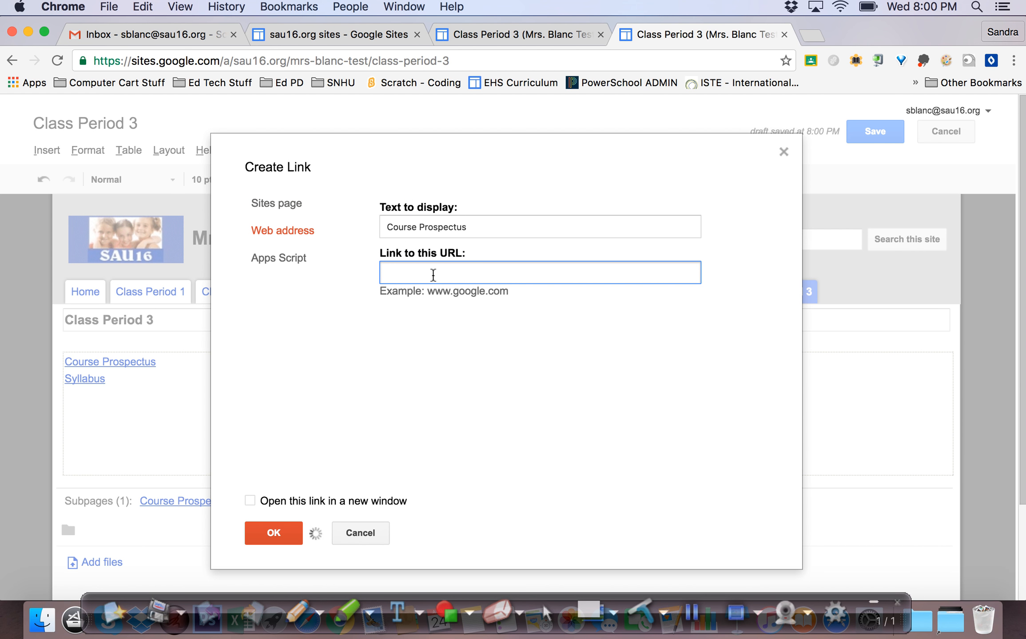
key("super+v")
left_click(278, 530)
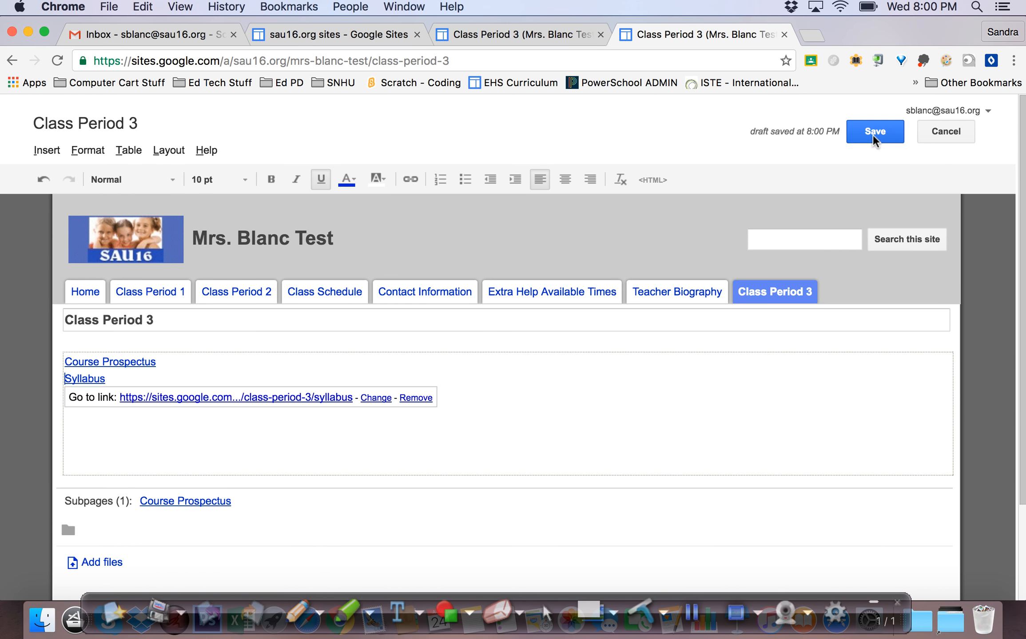
left_click(873, 133)
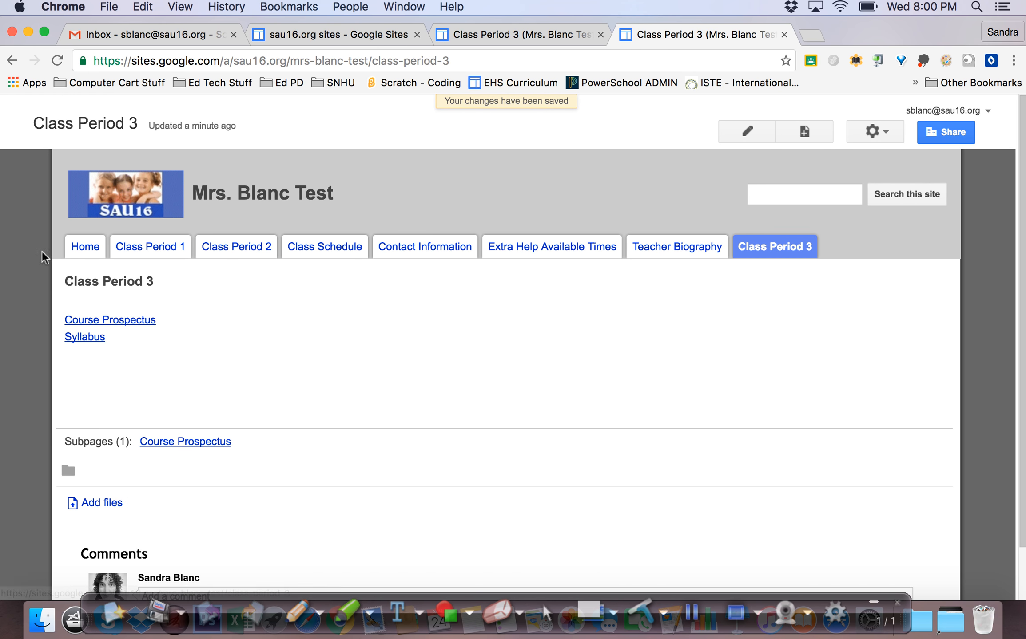
Step: Open the site layout for editing and bring up the configuration of the horizontal navigation
left_click(883, 132)
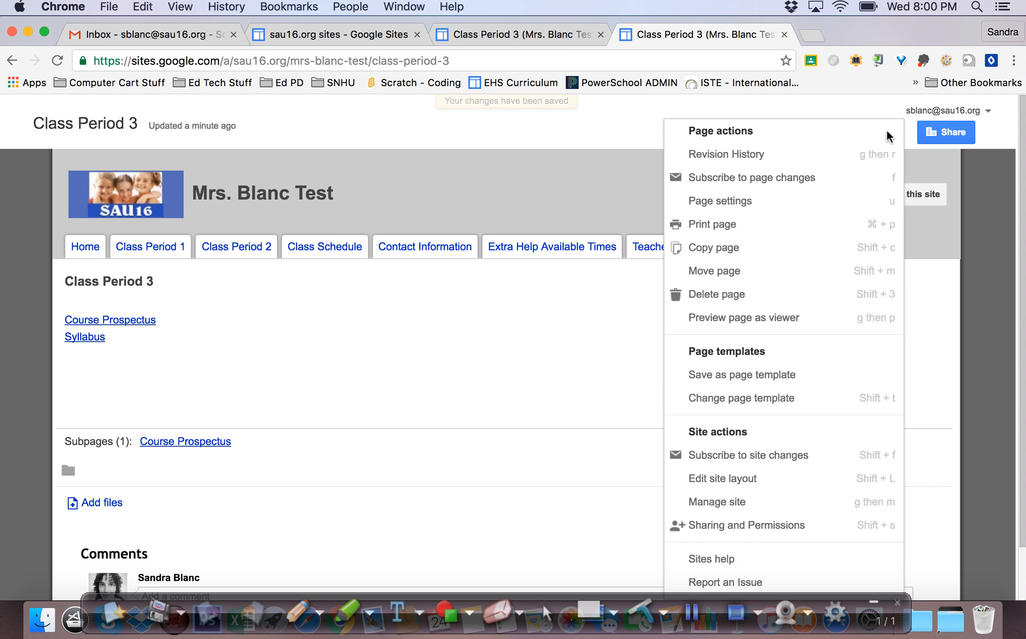
left_click(738, 476)
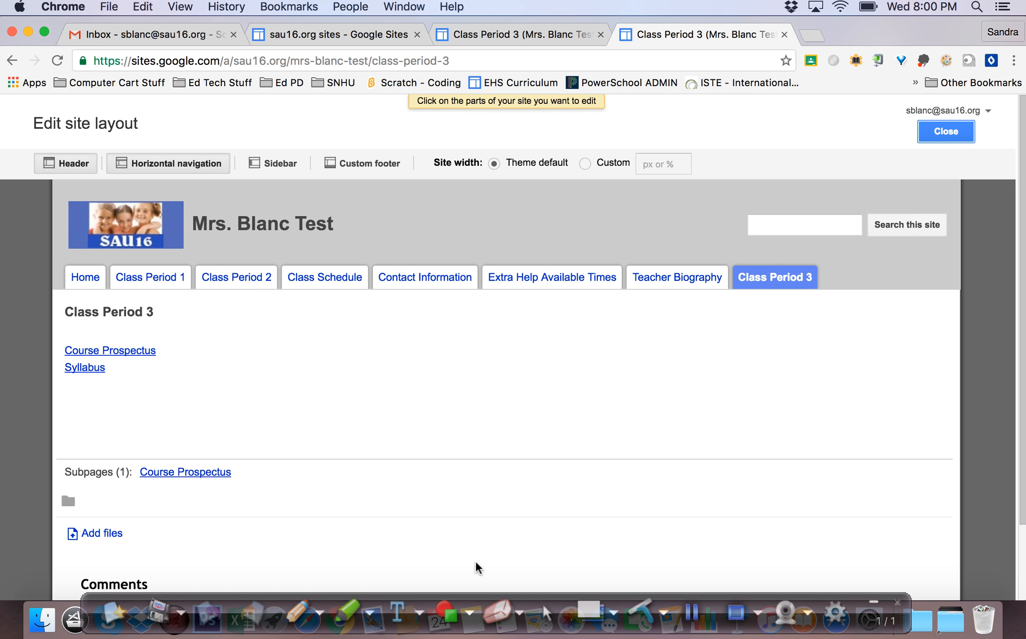
left_click(690, 615)
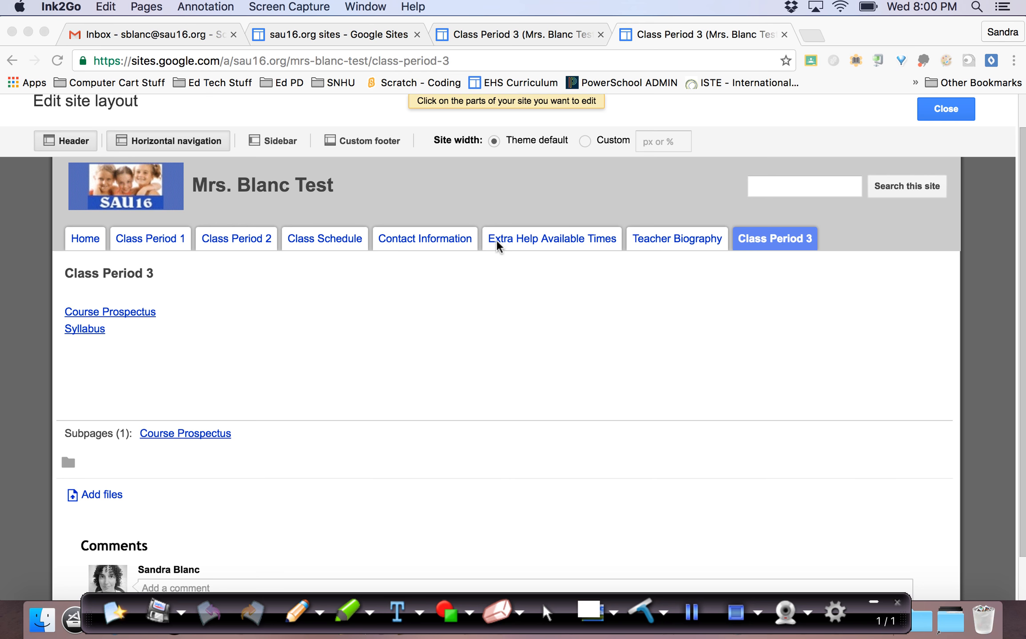
left_click(165, 141)
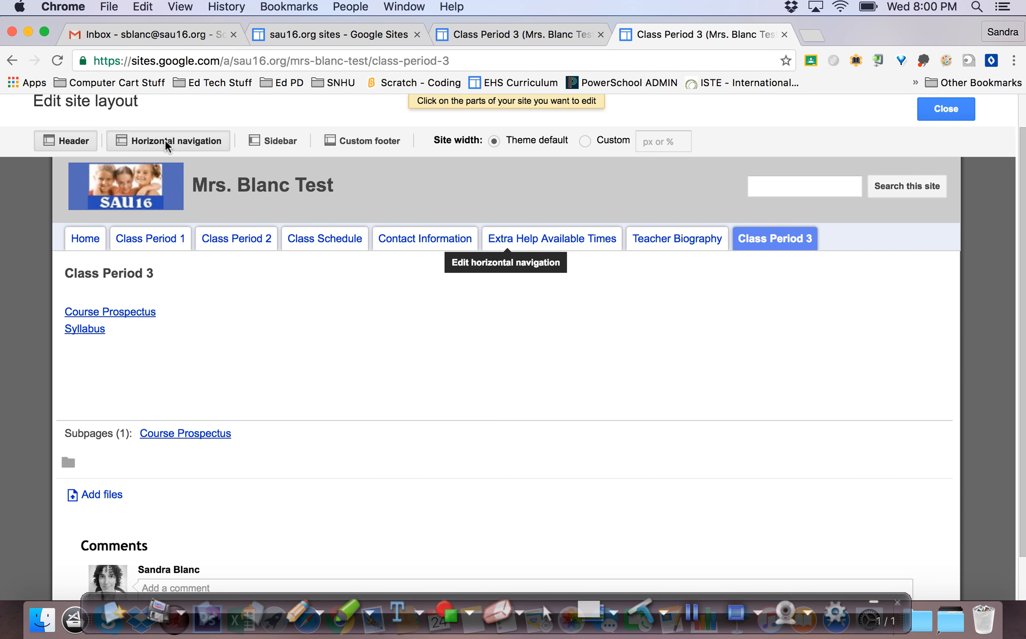
left_click(510, 238)
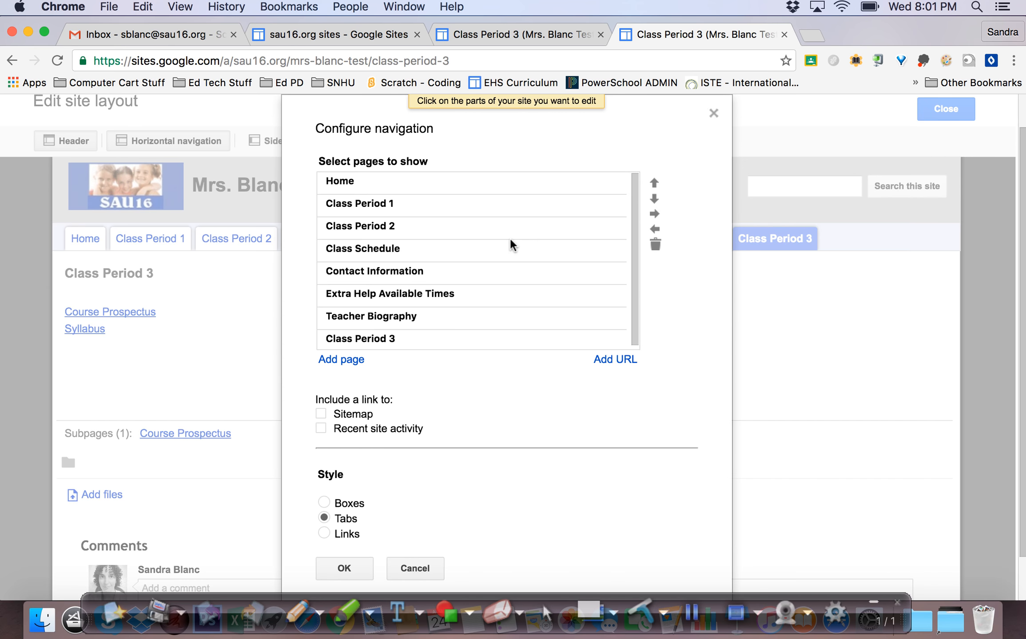
Step: Move Class Period 3 up to directly after Class Period 2 in the navigation, save the order and close the layout editor
left_click(406, 342)
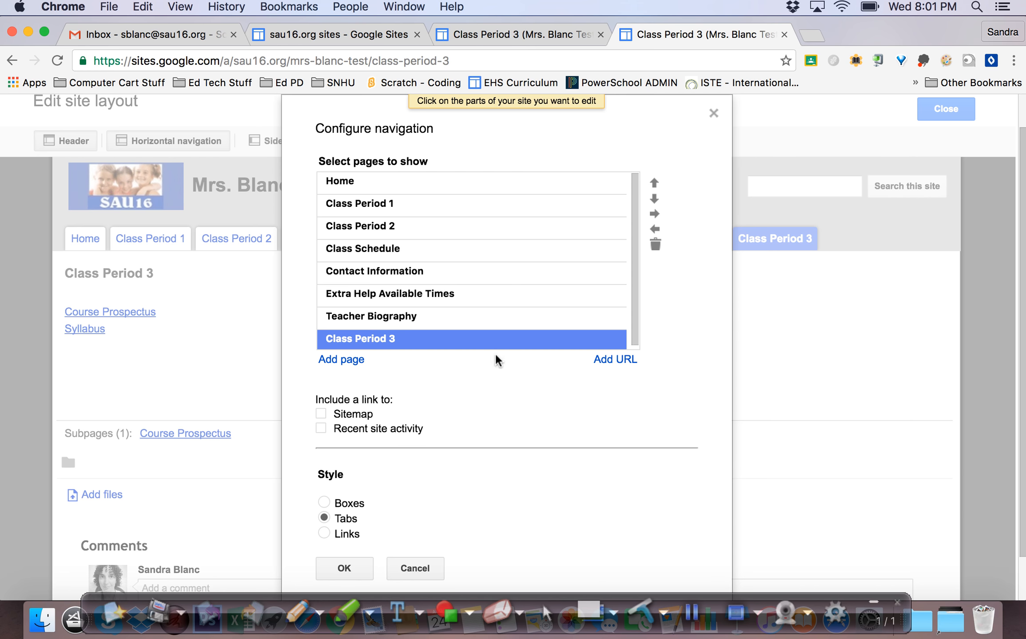
left_click(653, 179)
left_click(654, 179)
left_click(653, 179)
left_click(653, 179)
left_click(344, 568)
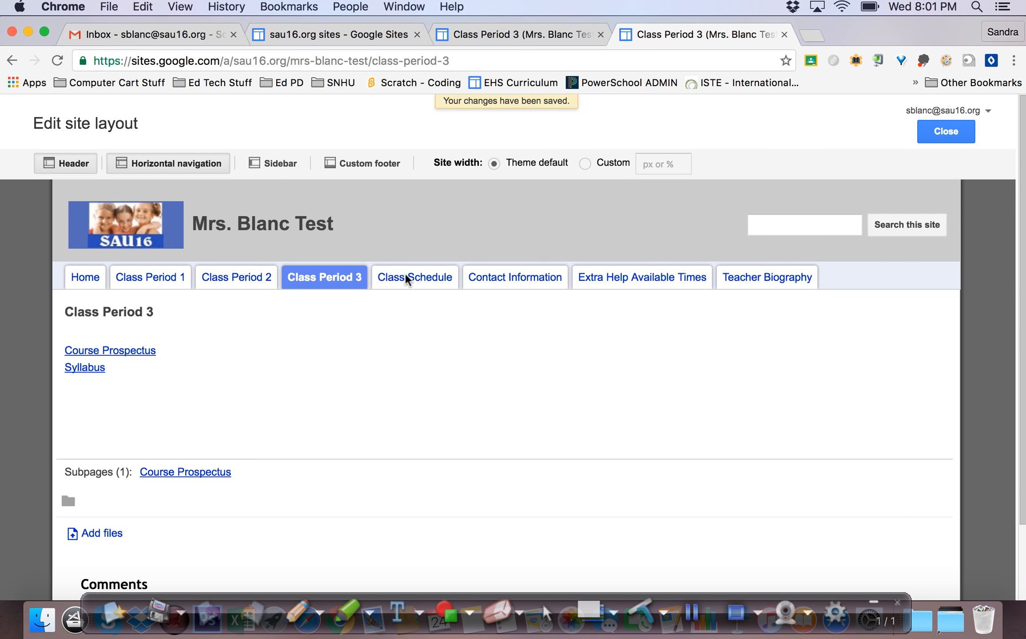
left_click(952, 133)
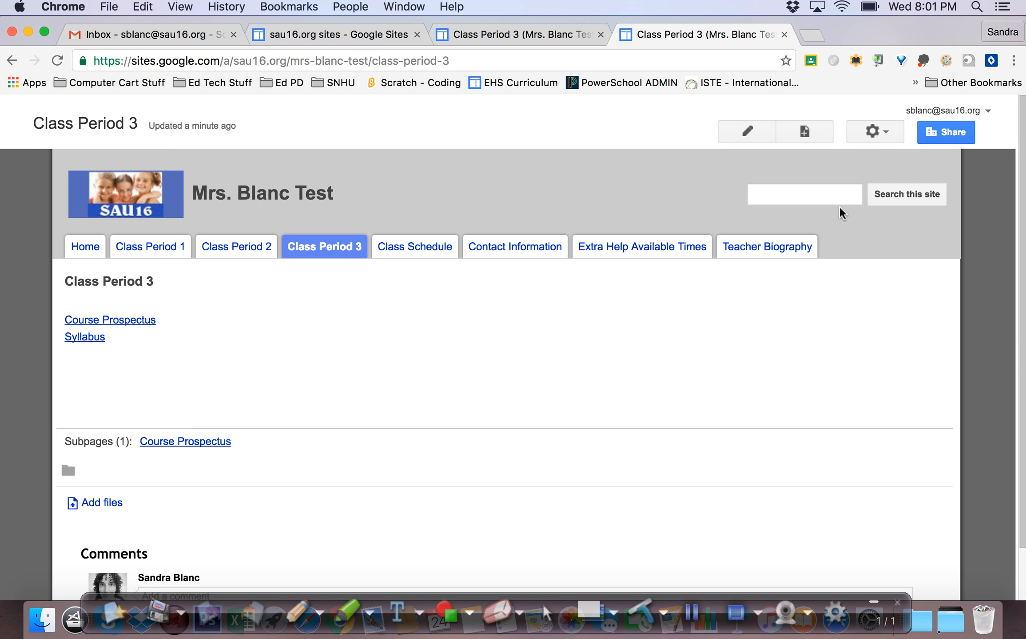
scroll(958, 464, "down", 3)
scroll(958, 464, "up", 3)
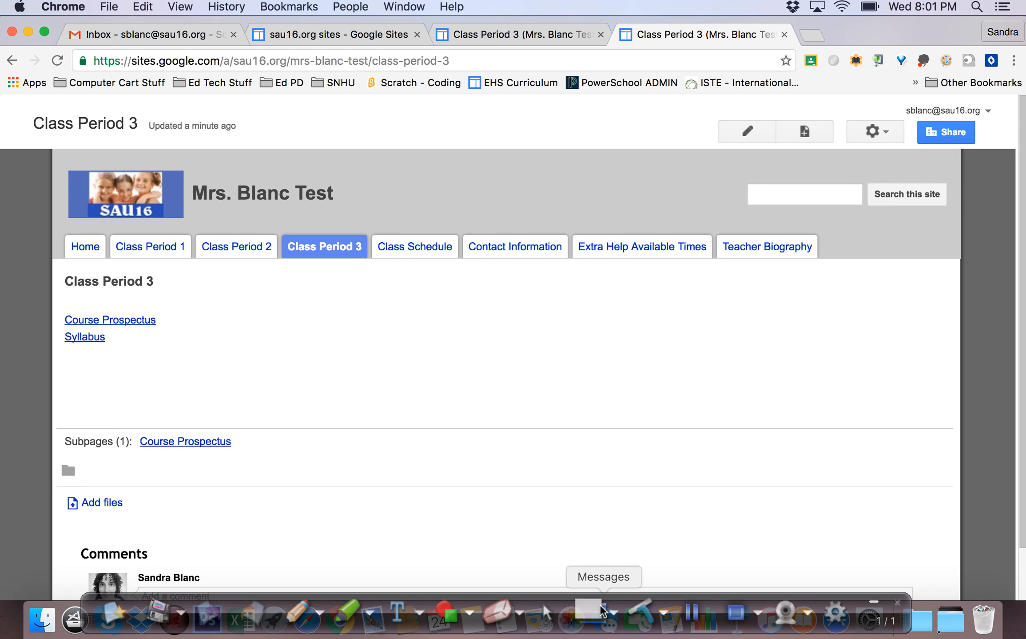